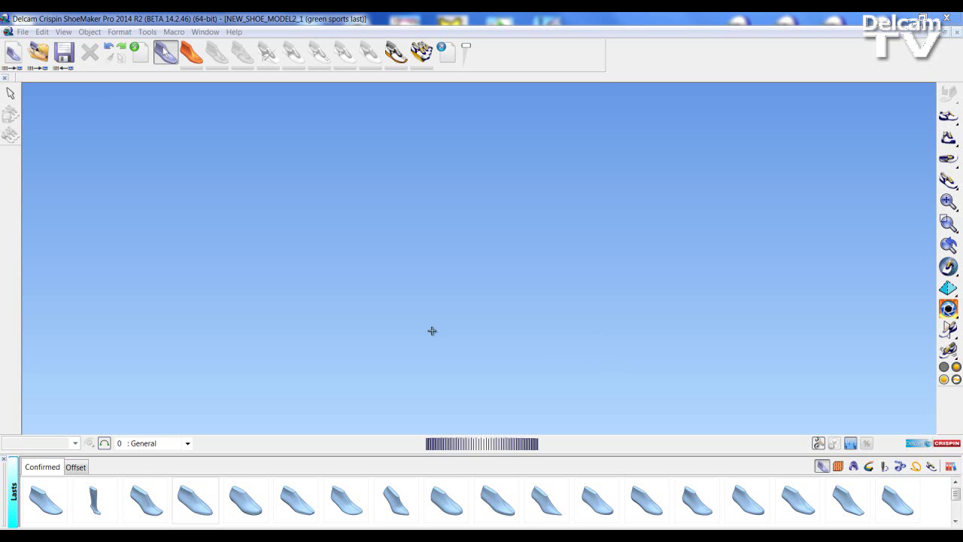
Step: Import green sports last.obj and keep it as a Standard last in the identification wizard
{"action": "left_click", "coordinate": [142, 55]}
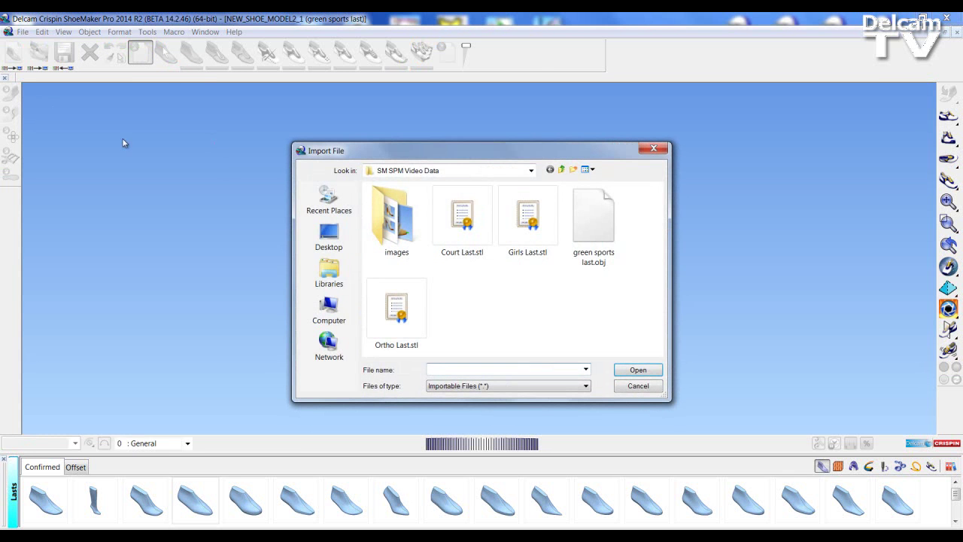
{"action": "left_click", "coordinate": [594, 241]}
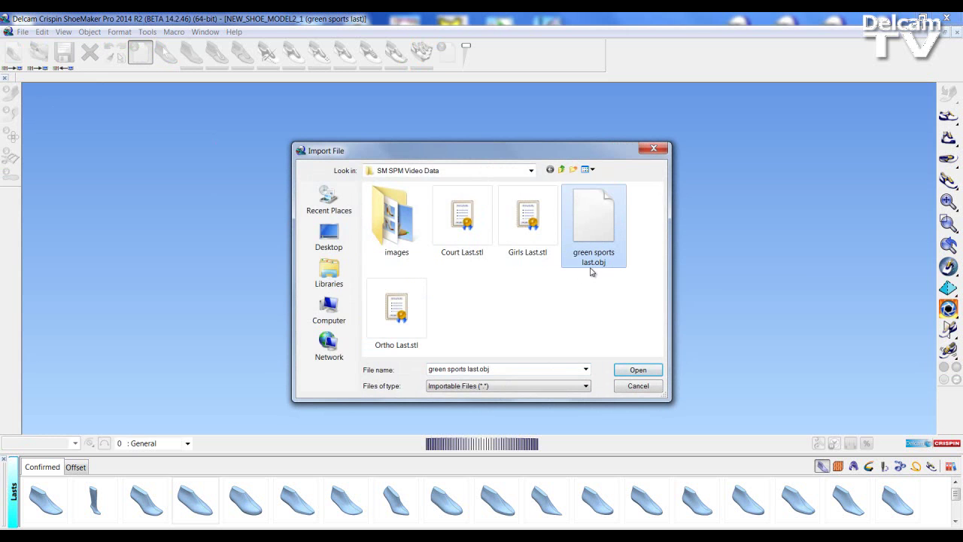
{"action": "left_click", "coordinate": [632, 370]}
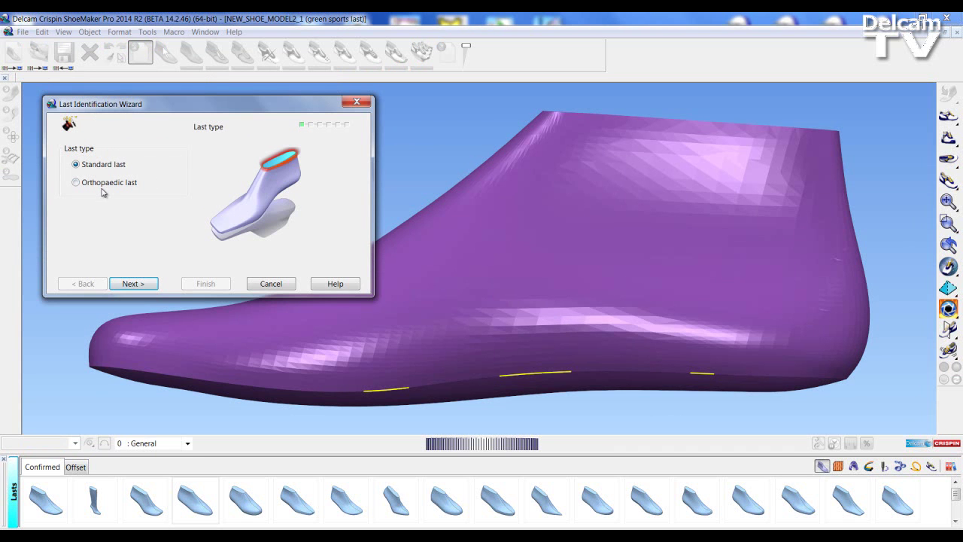
{"action": "left_click", "coordinate": [133, 283]}
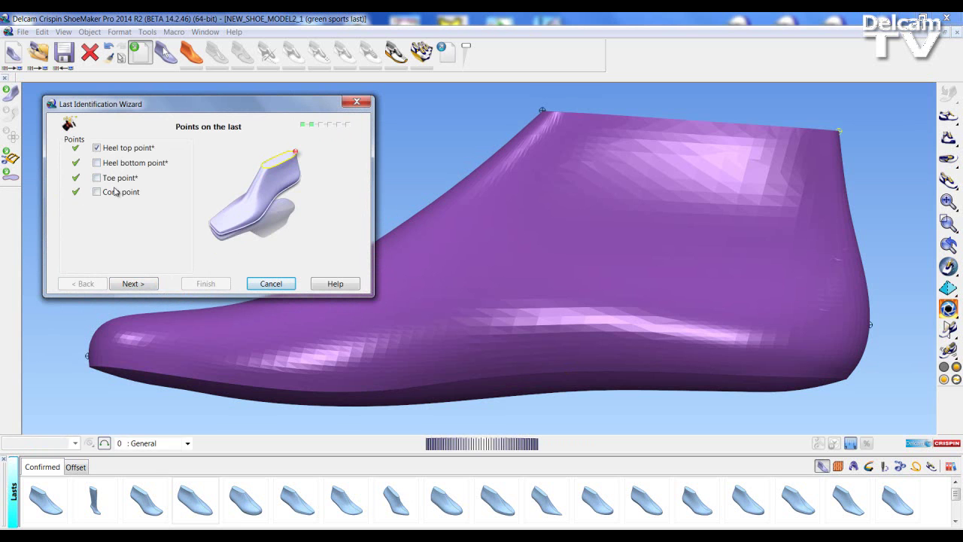
Step: Mark the heel top and heel bottom points on the last's heel
{"action": "scroll", "coordinate": [760, 257], "scroll_direction": "up", "scroll_amount": 3}
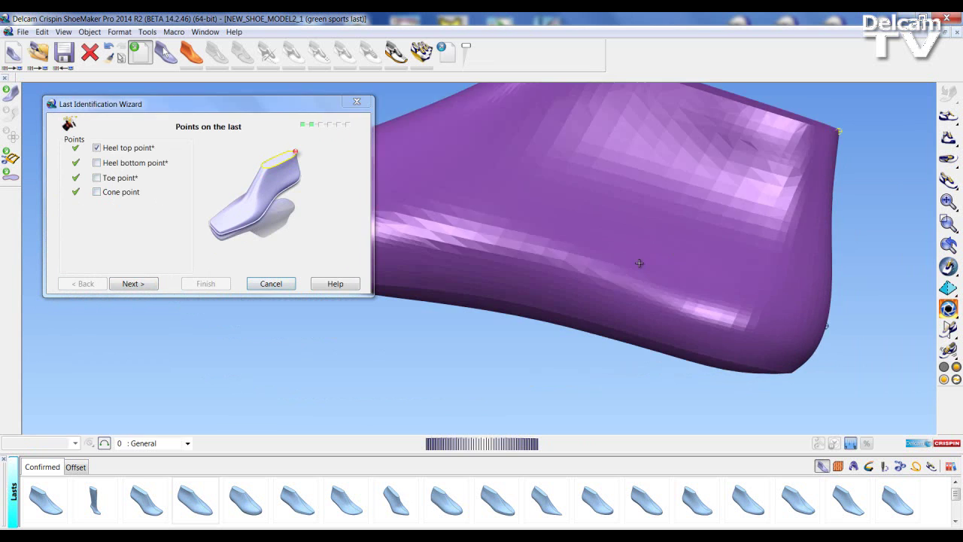
{"action": "middle_click_drag", "start_coordinate": [704, 103], "coordinate": [730, 301]}
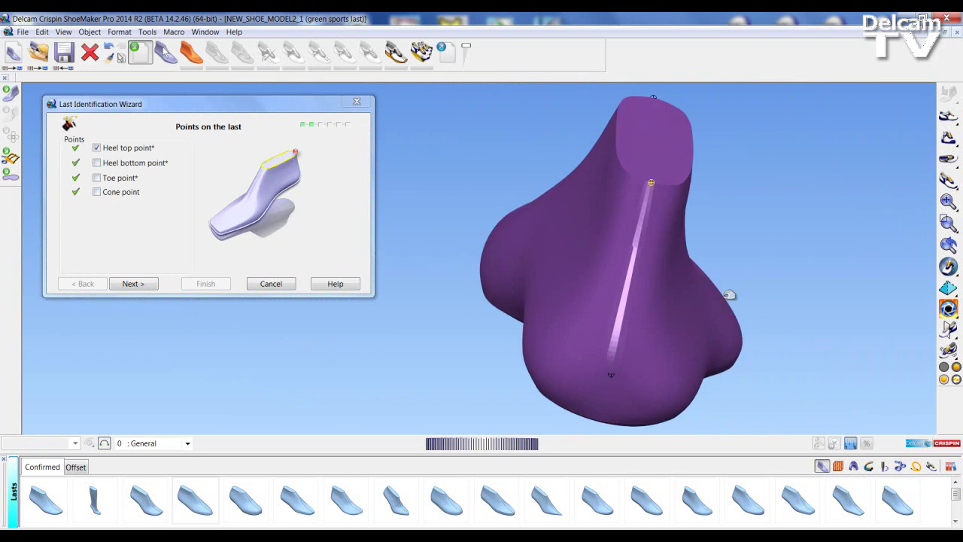
{"action": "scroll", "coordinate": [625, 215], "scroll_direction": "up", "scroll_amount": 3}
{"action": "scroll", "coordinate": [677, 304], "scroll_direction": "down", "scroll_amount": 3}
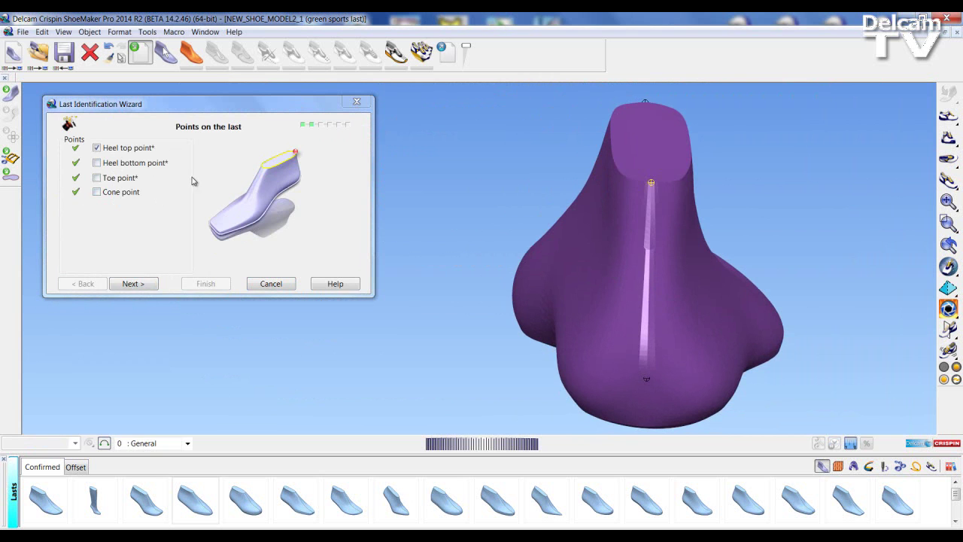
{"action": "left_click", "coordinate": [159, 166]}
{"action": "middle_click_drag", "start_coordinate": [629, 327], "coordinate": [643, 214]}
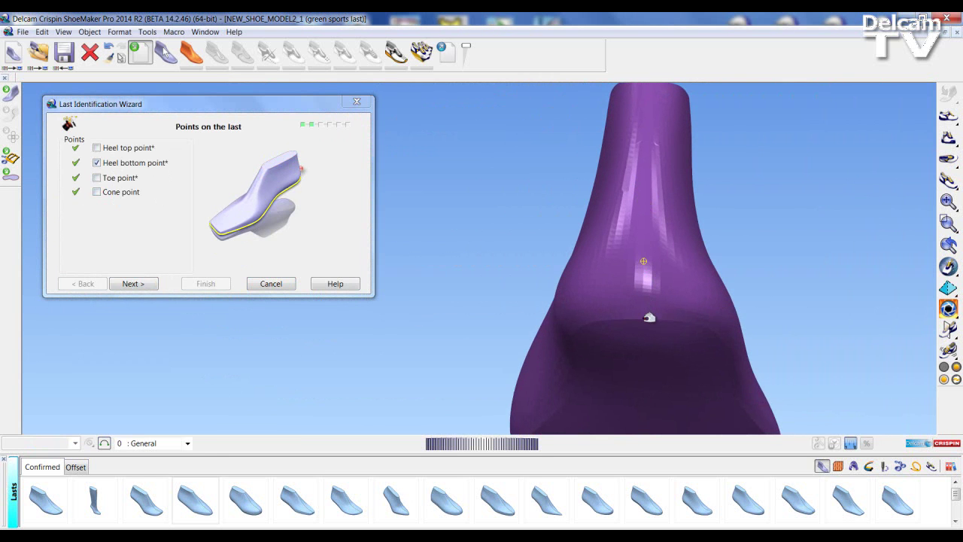
{"action": "left_click", "coordinate": [96, 162]}
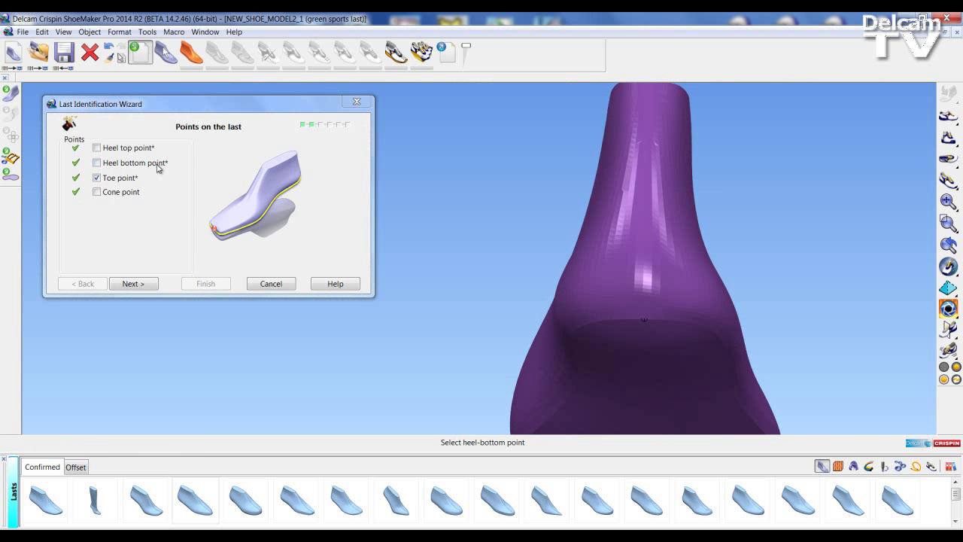
{"action": "middle_click_drag", "start_coordinate": [499, 279], "coordinate": [585, 220]}
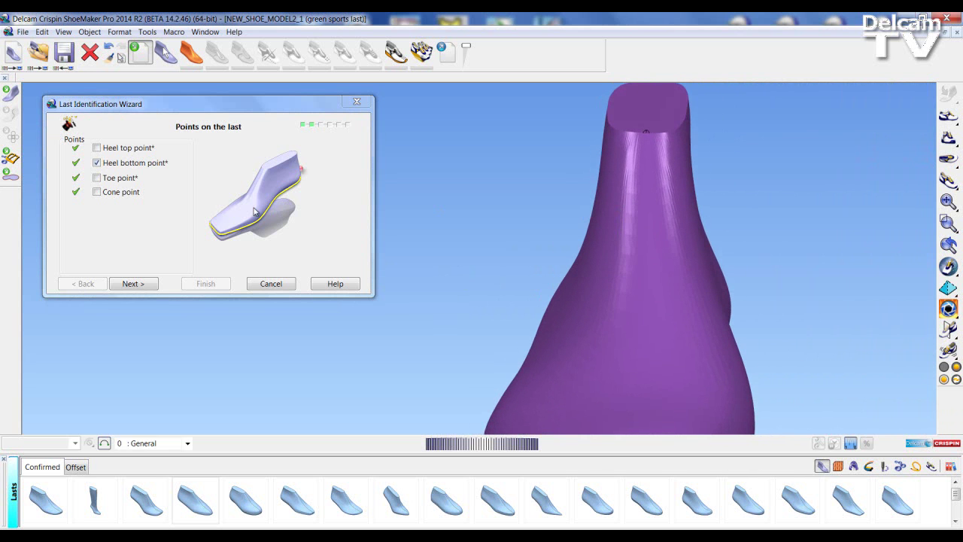
Step: Mark the cone and toe points on the forepart of the last
{"action": "left_click", "coordinate": [133, 192]}
{"action": "left_click", "coordinate": [121, 179]}
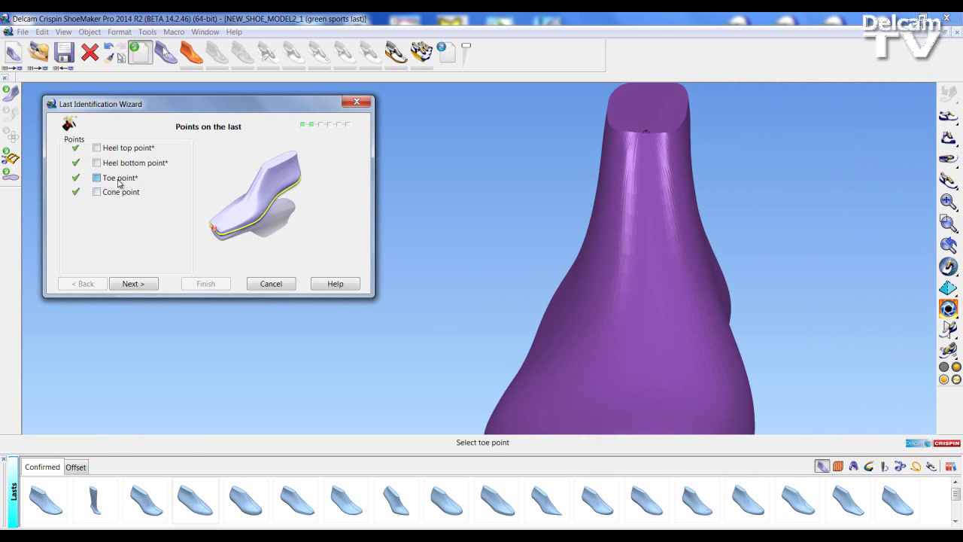
{"action": "mouse_move", "coordinate": [621, 309]}
{"action": "middle_mouse_down"}
{"action": "mouse_move", "coordinate": [619, 280]}
{"action": "mouse_move", "coordinate": [624, 316]}
{"action": "middle_mouse_up"}
{"action": "scroll", "coordinate": [629, 341], "scroll_direction": "up", "scroll_amount": 2}
{"action": "scroll", "coordinate": [631, 341], "scroll_direction": "up", "scroll_amount": 1}
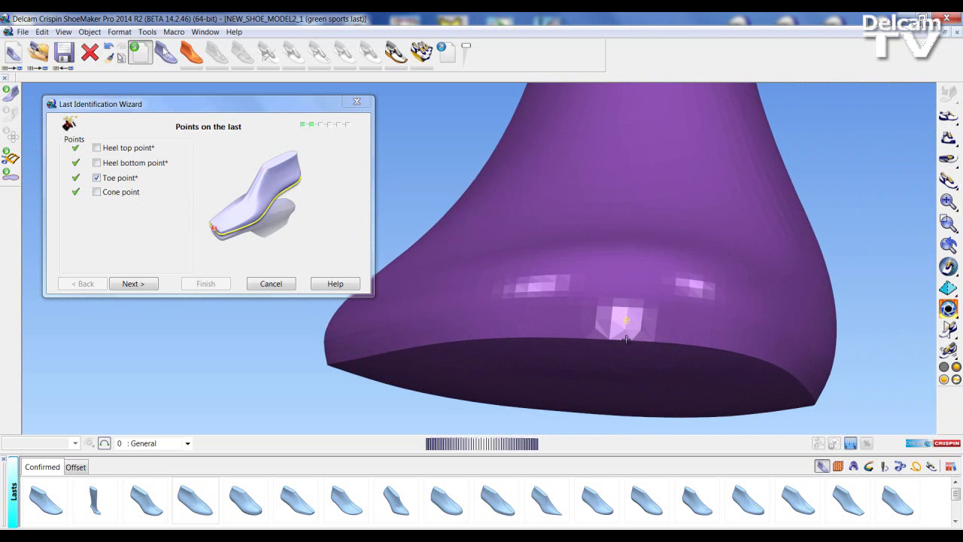
{"action": "left_click", "coordinate": [625, 339]}
{"action": "left_click", "coordinate": [118, 178]}
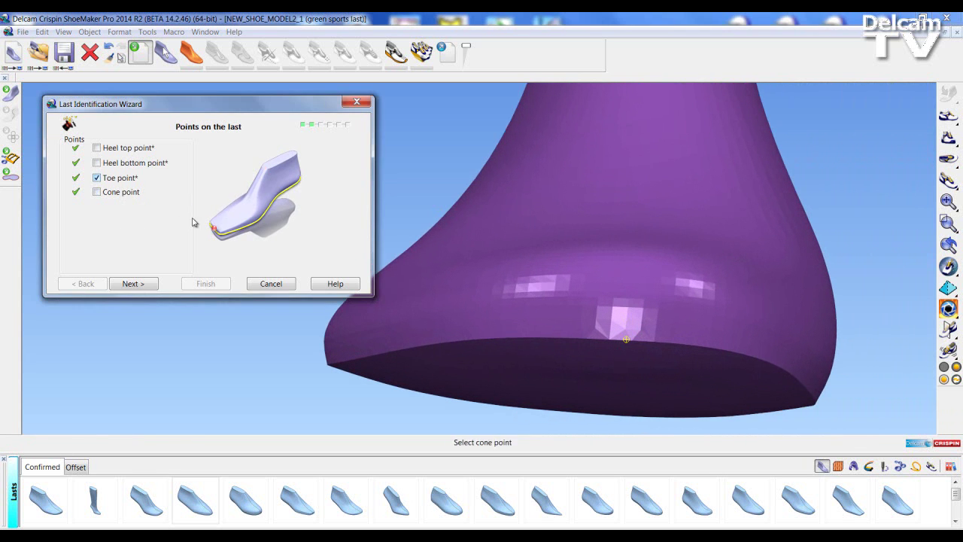
{"action": "scroll", "coordinate": [518, 272], "scroll_direction": "down", "scroll_amount": 1}
{"action": "scroll", "coordinate": [517, 272], "scroll_direction": "down", "scroll_amount": 3}
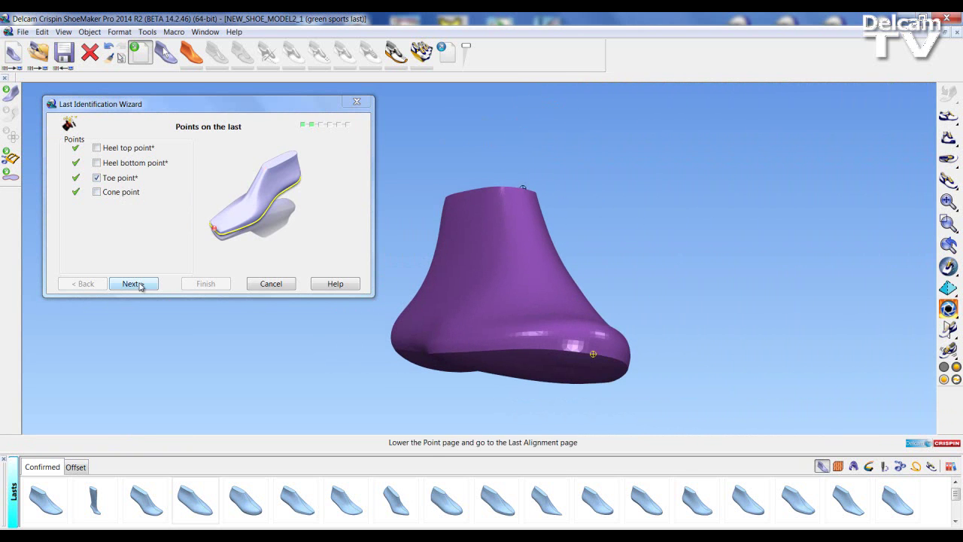
Step: Inspect the detected top curve on the Curves page, then select Feather curve
{"action": "left_click", "coordinate": [139, 285]}
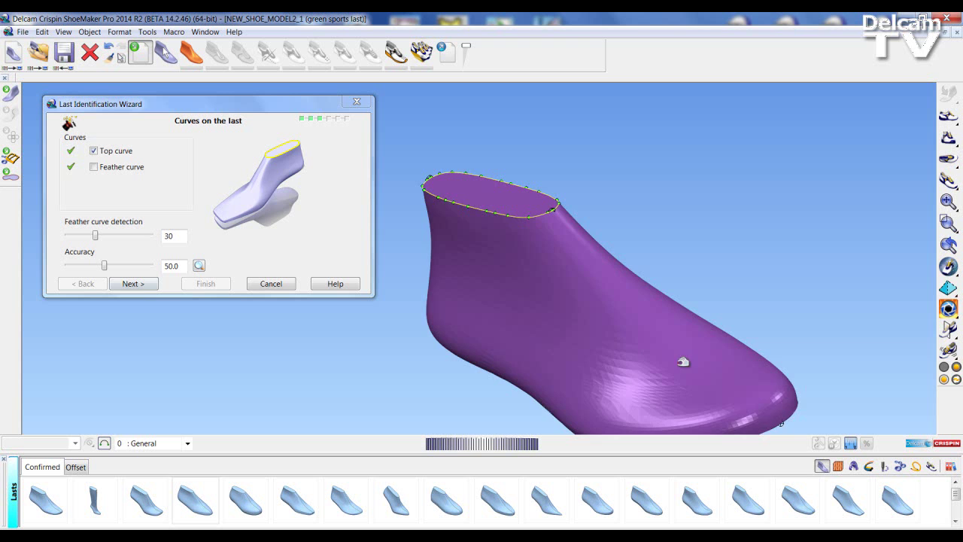
{"action": "scroll", "coordinate": [515, 268], "scroll_direction": "up", "scroll_amount": 3}
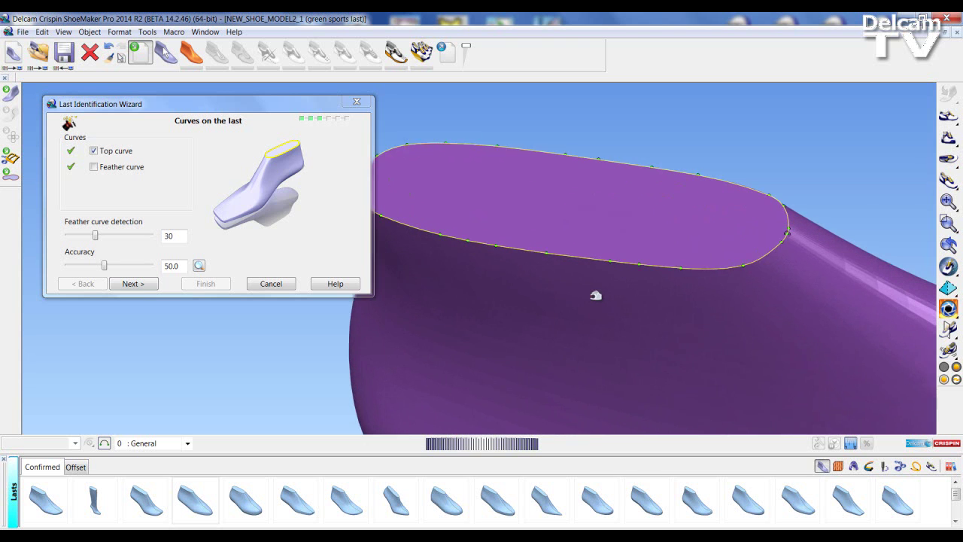
{"action": "scroll", "coordinate": [549, 294], "scroll_direction": "down", "scroll_amount": 1}
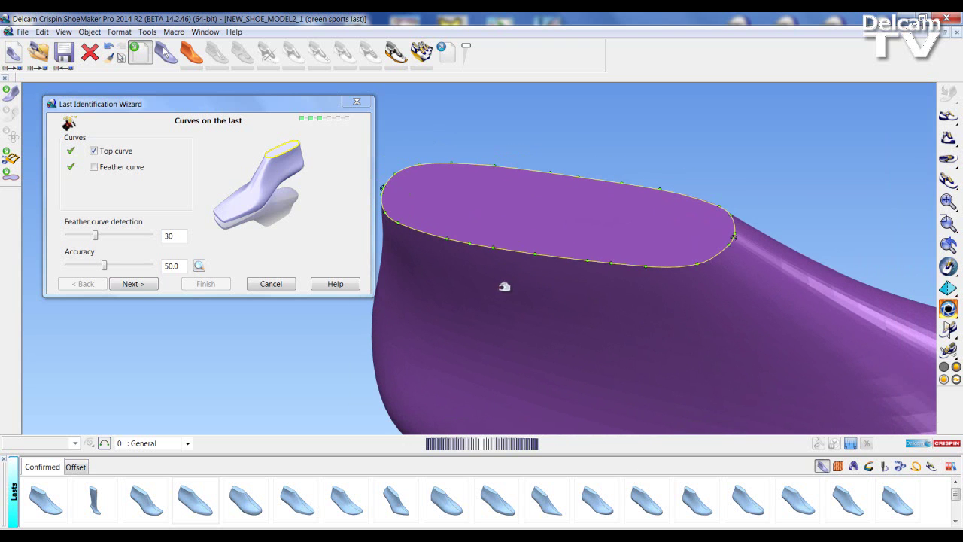
{"action": "middle_click_drag", "start_coordinate": [504, 310], "coordinate": [626, 265]}
{"action": "middle_click_drag", "start_coordinate": [536, 207], "coordinate": [564, 234], "text": "shift"}
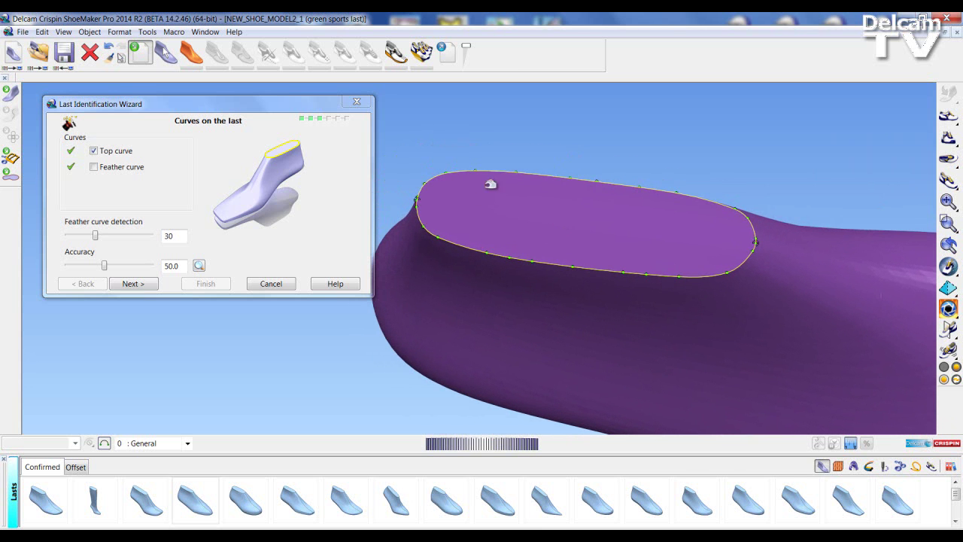
{"action": "left_click", "coordinate": [112, 168]}
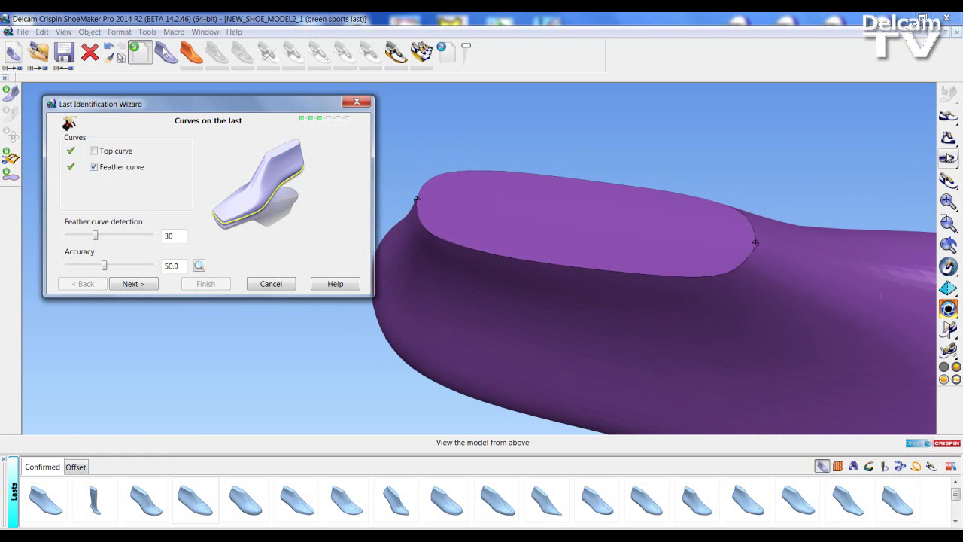
Step: Reshape the feather curve near the toe, pulling it upward along the sole edge
{"action": "left_click", "coordinate": [925, 160]}
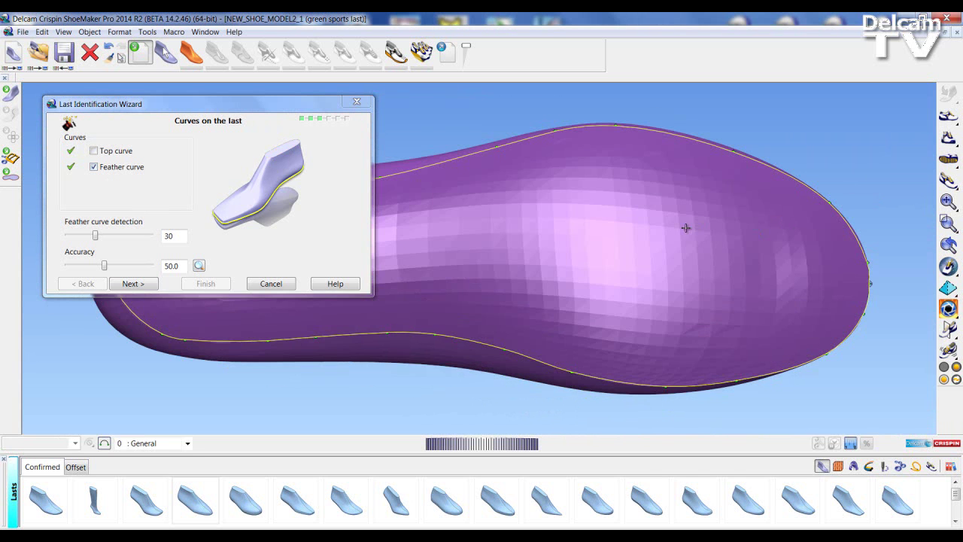
{"action": "middle_click_drag", "start_coordinate": [685, 227], "coordinate": [842, 264]}
{"action": "left_click_drag", "start_coordinate": [262, 105], "coordinate": [223, 34]}
{"action": "scroll", "coordinate": [361, 279], "scroll_direction": "up", "scroll_amount": 5}
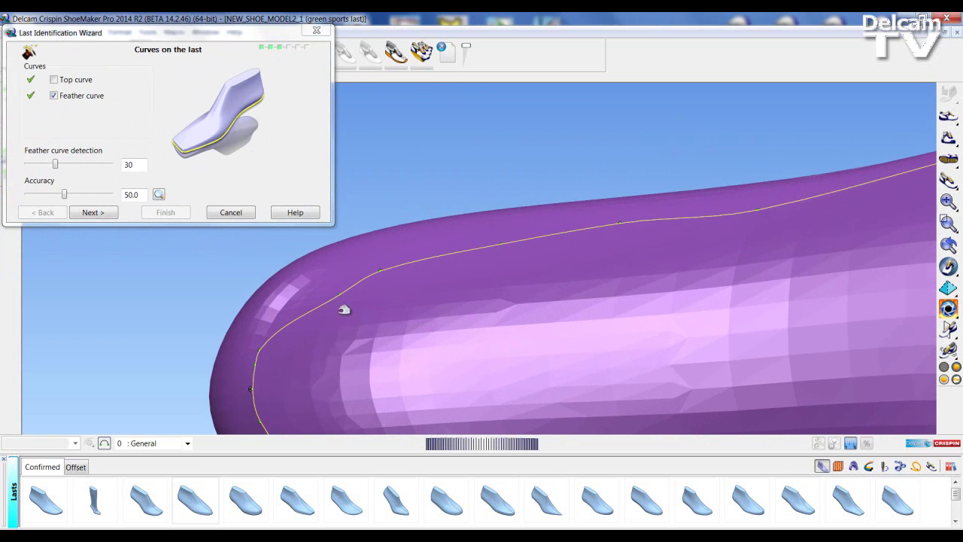
{"action": "left_click_drag", "start_coordinate": [341, 286], "coordinate": [313, 275]}
{"action": "left_click_drag", "start_coordinate": [374, 276], "coordinate": [383, 247]}
{"action": "left_click_drag", "start_coordinate": [504, 234], "coordinate": [507, 217]}
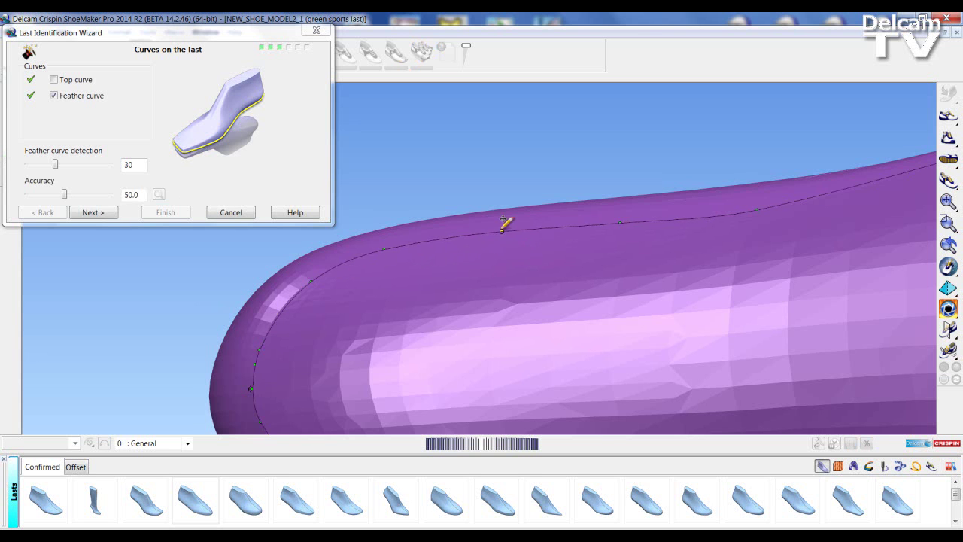
Step: Refine feather-curve points and rerun detection at detection 30, accuracy 50
{"action": "middle_click_drag", "start_coordinate": [504, 217], "coordinate": [654, 226]}
{"action": "left_click", "coordinate": [613, 203]}
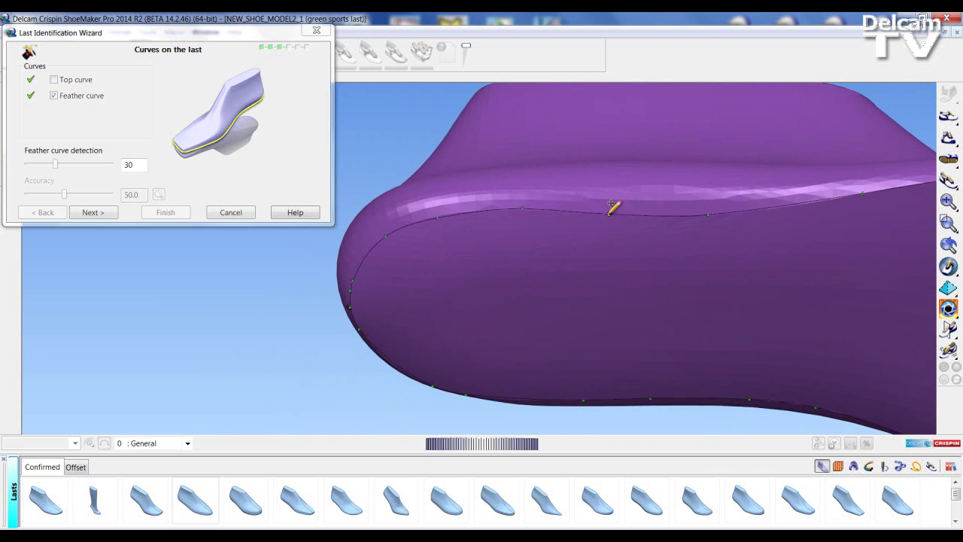
{"action": "left_click_drag", "start_coordinate": [707, 212], "coordinate": [715, 215]}
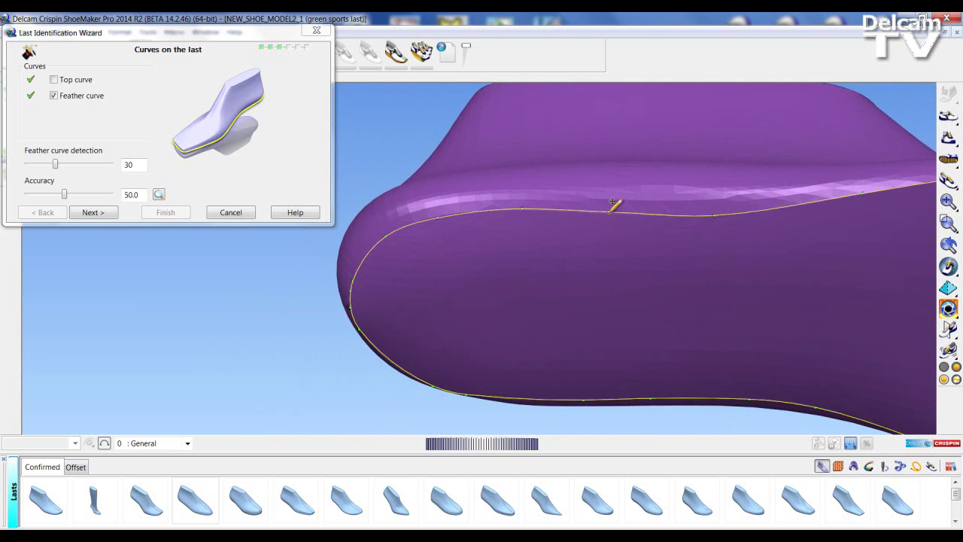
{"action": "left_click_drag", "start_coordinate": [617, 204], "coordinate": [609, 207]}
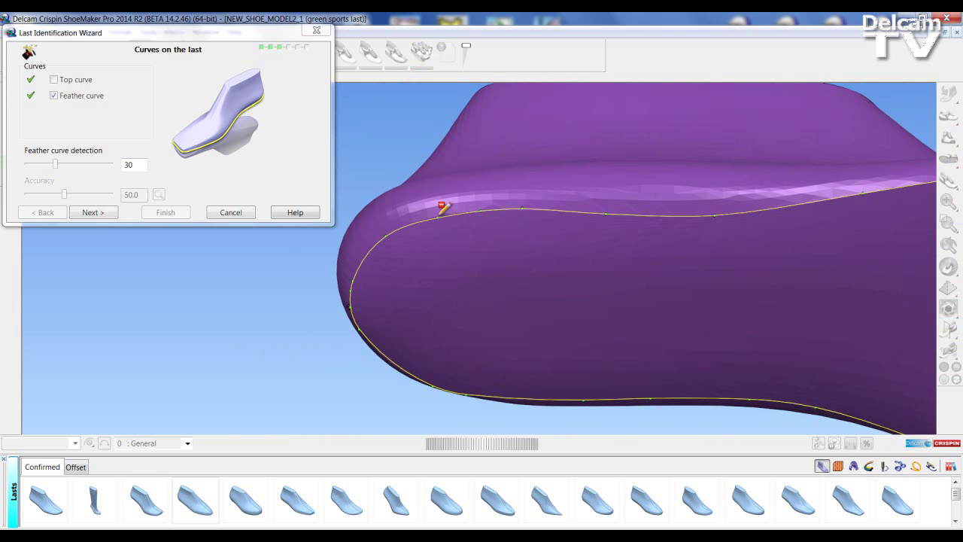
{"action": "middle_click_drag", "start_coordinate": [580, 291], "coordinate": [654, 298]}
{"action": "scroll", "coordinate": [388, 316], "scroll_direction": "up", "scroll_amount": 3}
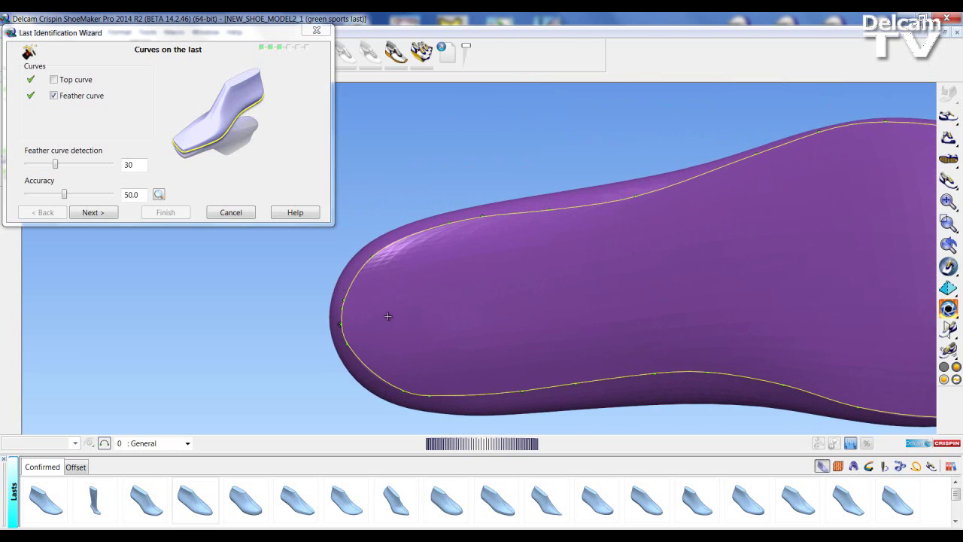
{"action": "left_click", "coordinate": [371, 366]}
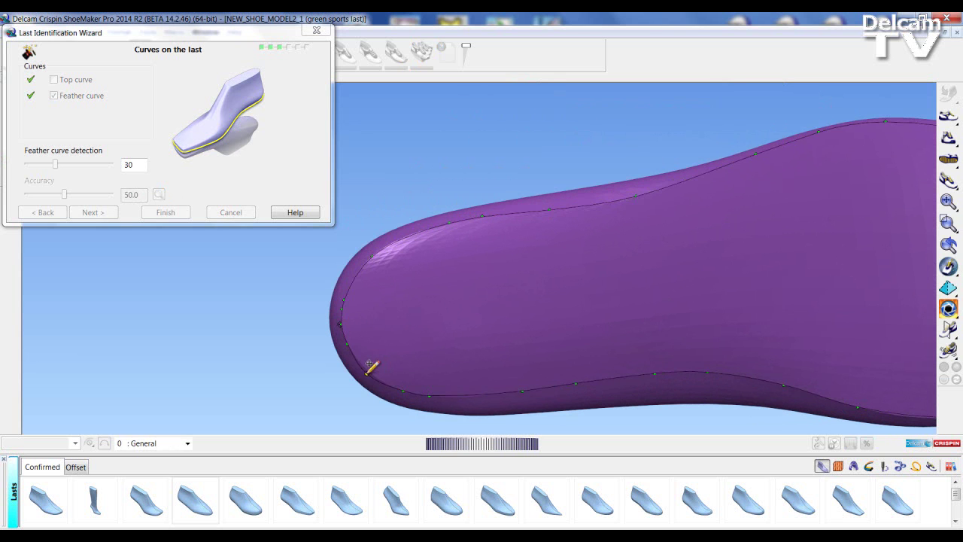
{"action": "left_click", "coordinate": [371, 367]}
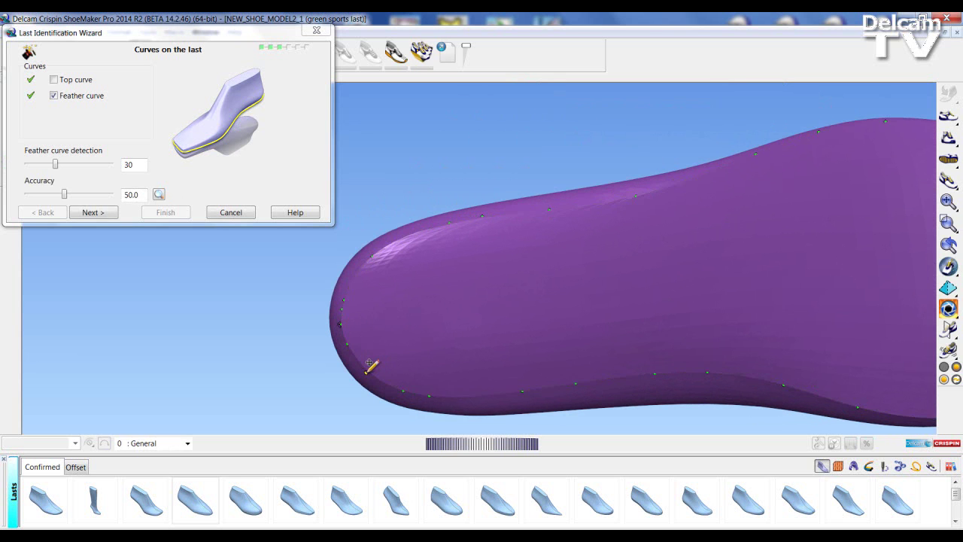
{"action": "scroll", "coordinate": [473, 319], "scroll_direction": "down", "scroll_amount": 5}
{"action": "middle_click_drag", "start_coordinate": [572, 301], "coordinate": [558, 381]}
{"action": "scroll", "coordinate": [518, 302], "scroll_direction": "up", "scroll_amount": 3}
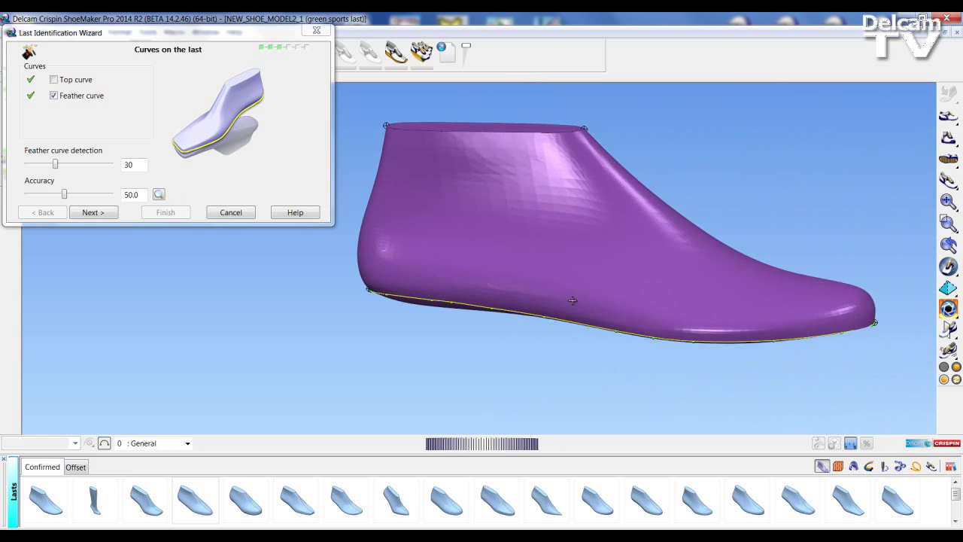
Step: Preview the feather curve's fit accuracy, then advance past the curves page
{"action": "left_click", "coordinate": [161, 194]}
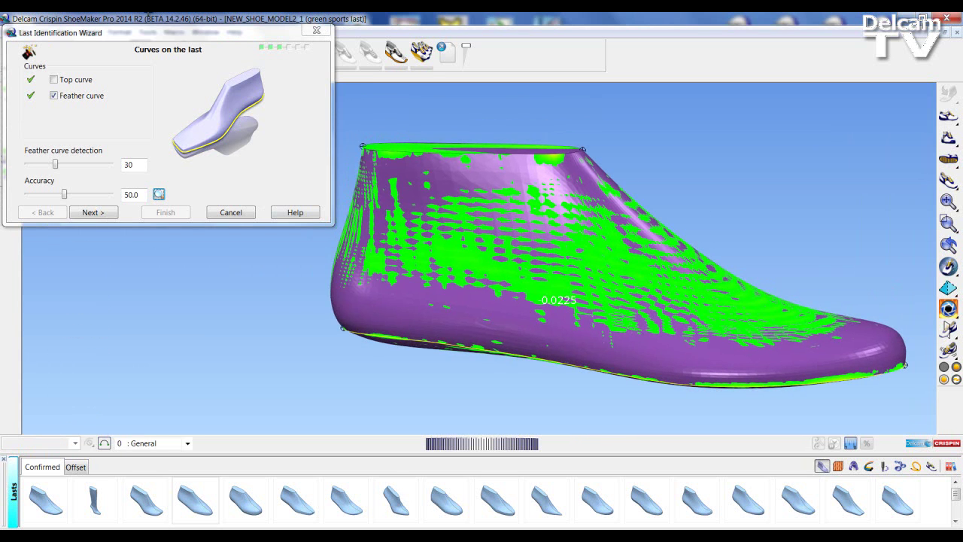
{"action": "left_click_drag", "start_coordinate": [143, 33], "coordinate": [322, 383]}
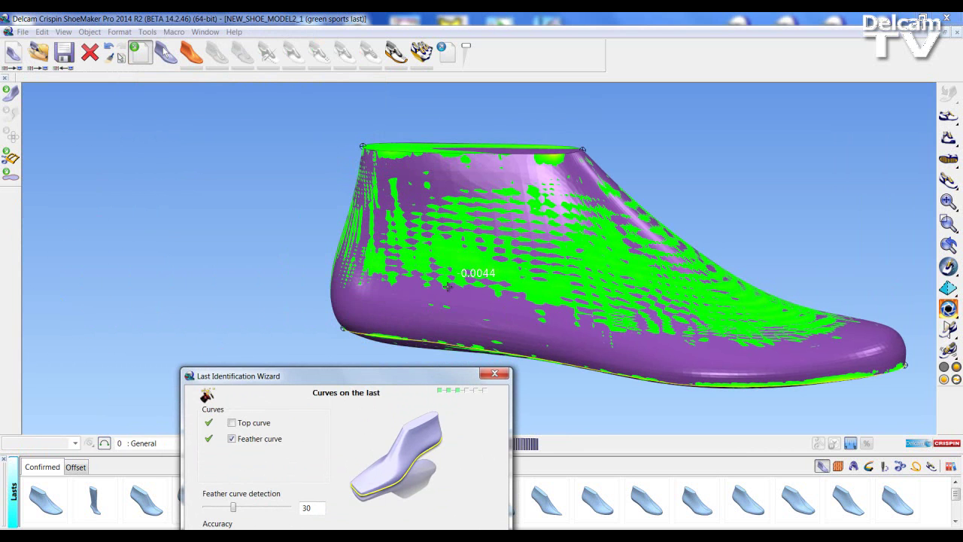
{"action": "left_click_drag", "start_coordinate": [344, 376], "coordinate": [271, 153]}
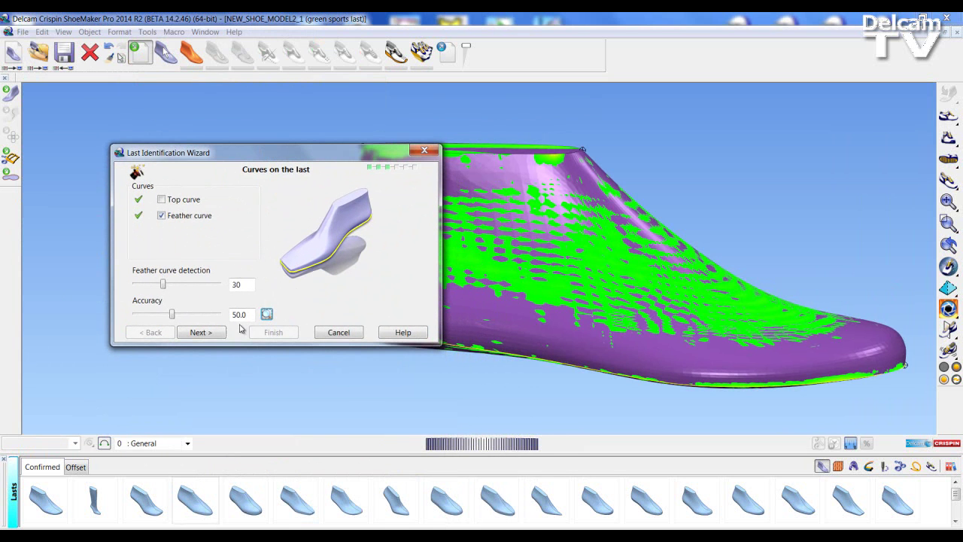
{"action": "middle_click_drag", "start_coordinate": [556, 277], "coordinate": [527, 280]}
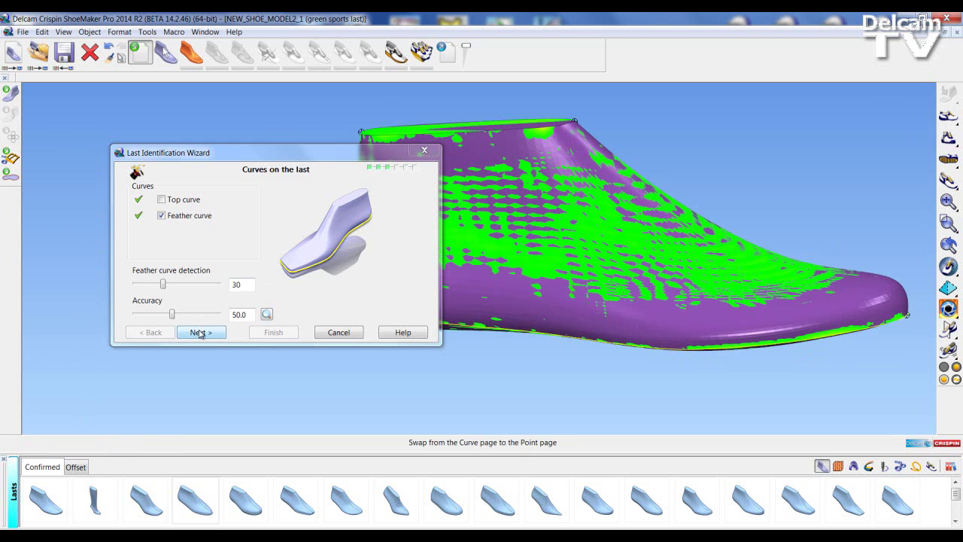
{"action": "left_click", "coordinate": [200, 332]}
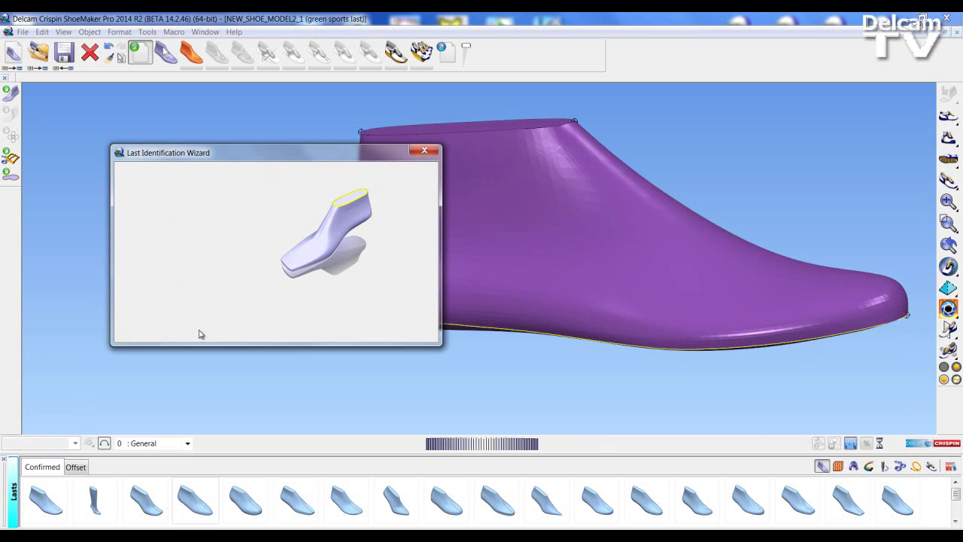
Step: Shift the centre line's toe point three steps right, then three steps back left
{"action": "left_click_drag", "start_coordinate": [212, 160], "coordinate": [130, 89]}
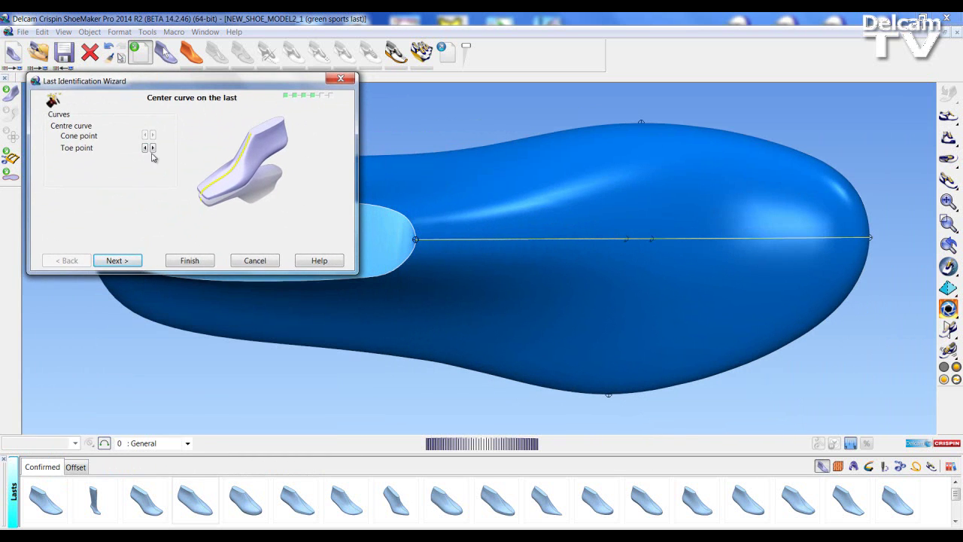
{"action": "left_click", "coordinate": [153, 148]}
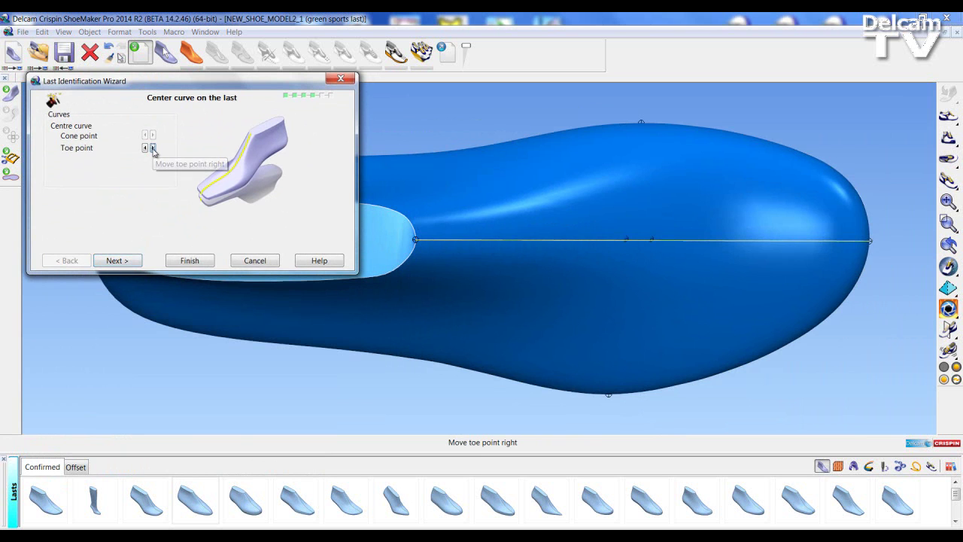
{"action": "left_click", "coordinate": [153, 148]}
{"action": "left_click", "coordinate": [153, 149]}
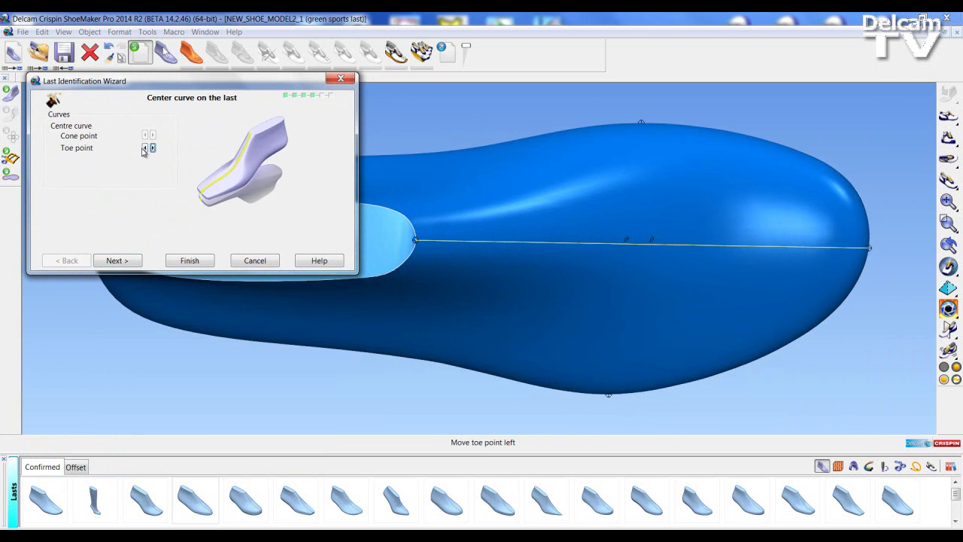
{"action": "left_click", "coordinate": [145, 148]}
{"action": "left_click", "coordinate": [145, 149]}
{"action": "left_click", "coordinate": [145, 148]}
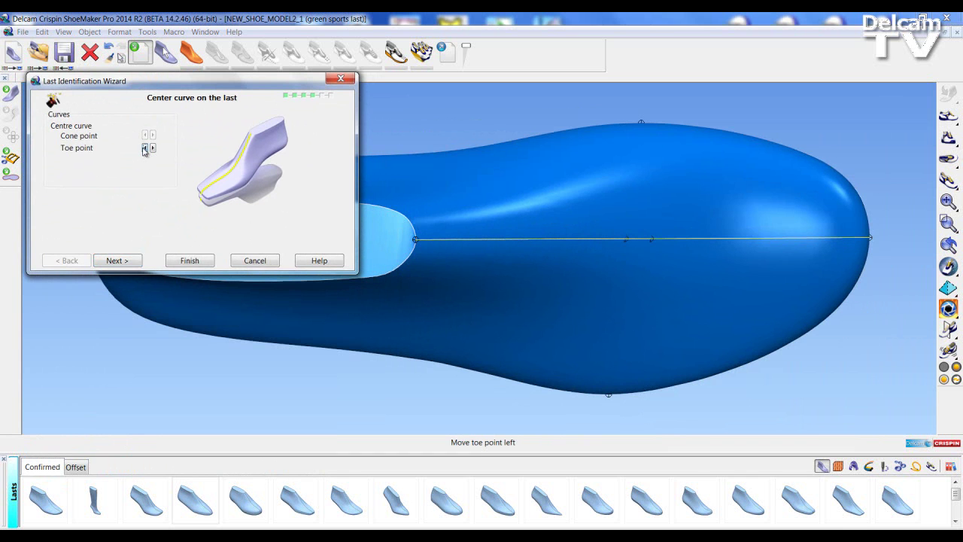
Step: Orient the last to heel height 11.19, toe-spring 13.34 and swivel -0.81
{"action": "left_click", "coordinate": [132, 260]}
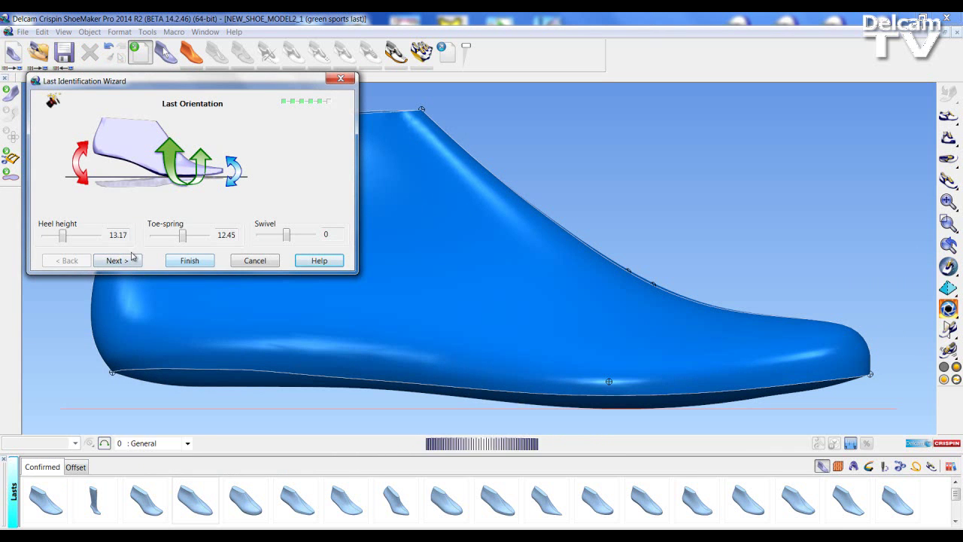
{"action": "left_click_drag", "start_coordinate": [62, 236], "coordinate": [61, 238]}
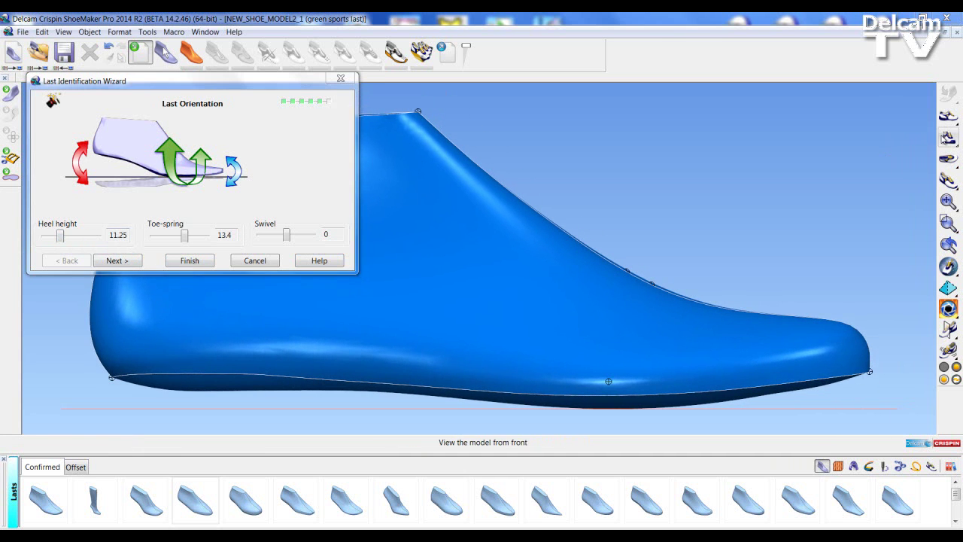
{"action": "left_click", "coordinate": [948, 158]}
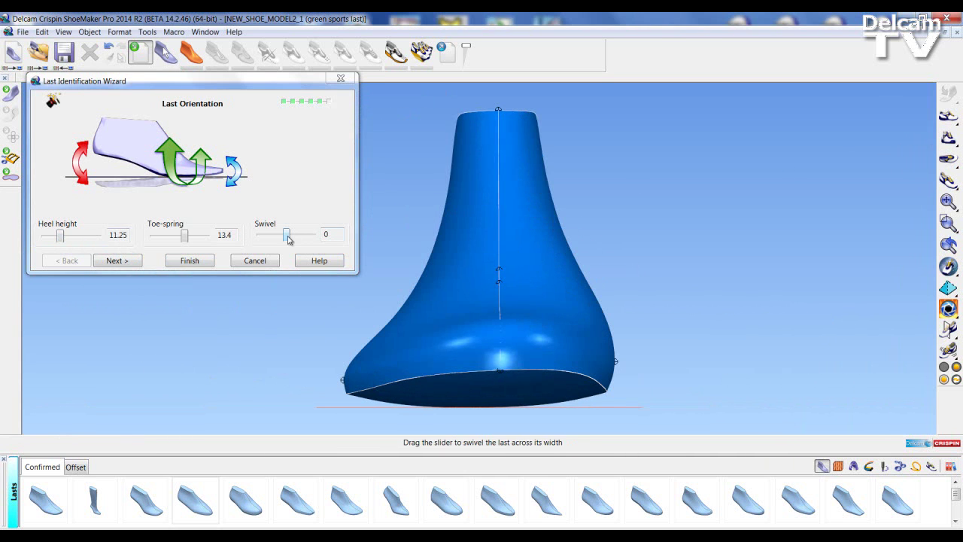
{"action": "mouse_move", "coordinate": [286, 236]}
{"action": "left_mouse_down"}
{"action": "mouse_move", "coordinate": [294, 236]}
{"action": "mouse_move", "coordinate": [283, 239]}
{"action": "left_mouse_up"}
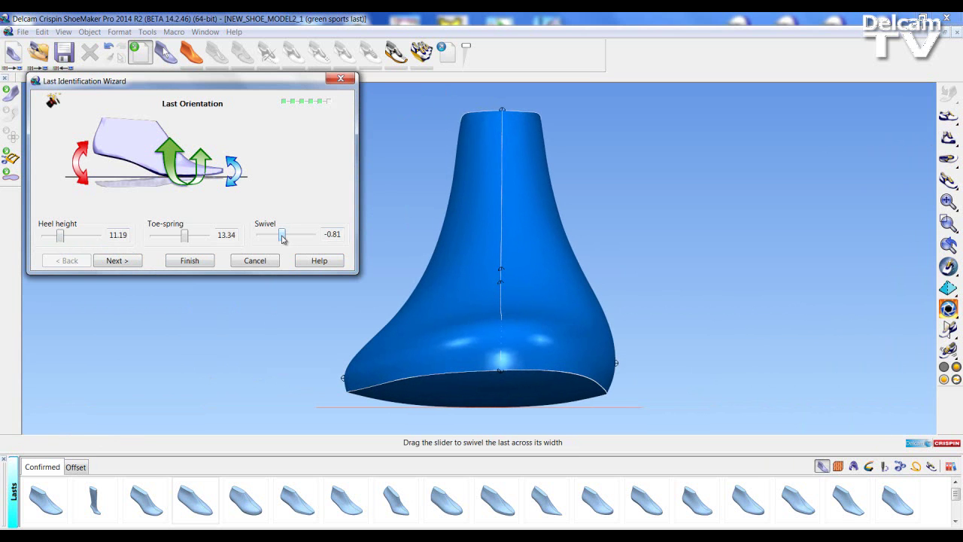
Step: Set the last attributes to Right, Euro standard, Men size group, size 42
{"action": "left_click", "coordinate": [124, 262]}
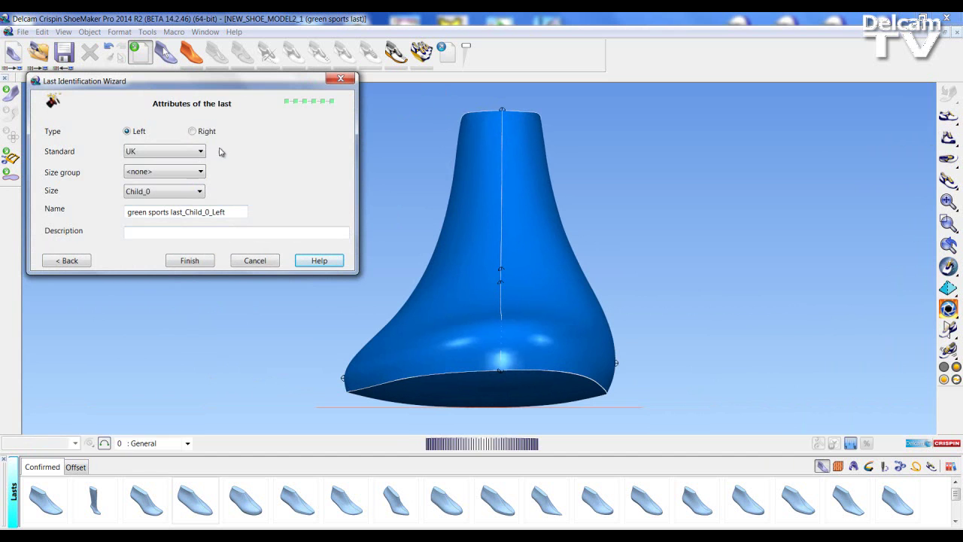
{"action": "left_click", "coordinate": [180, 151]}
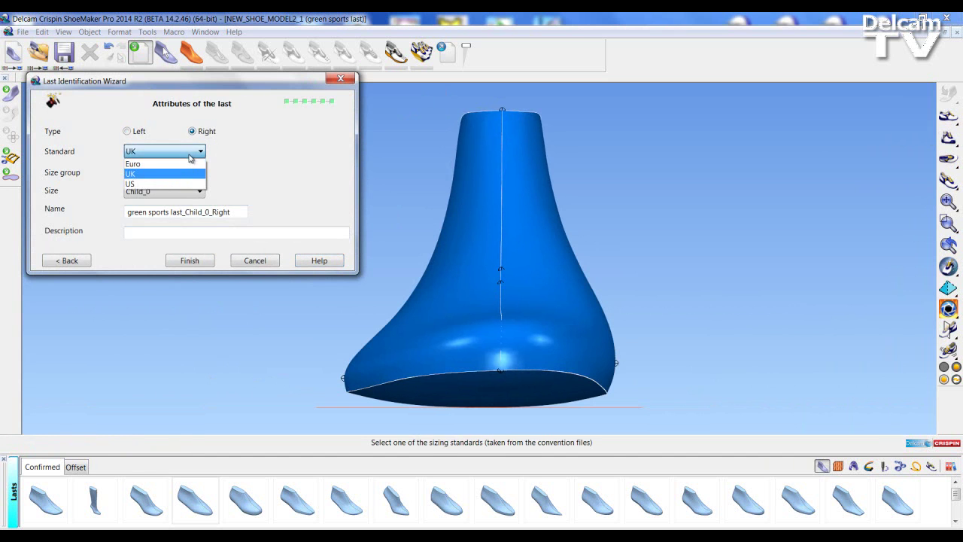
{"action": "left_click", "coordinate": [179, 170]}
{"action": "left_click", "coordinate": [179, 171]}
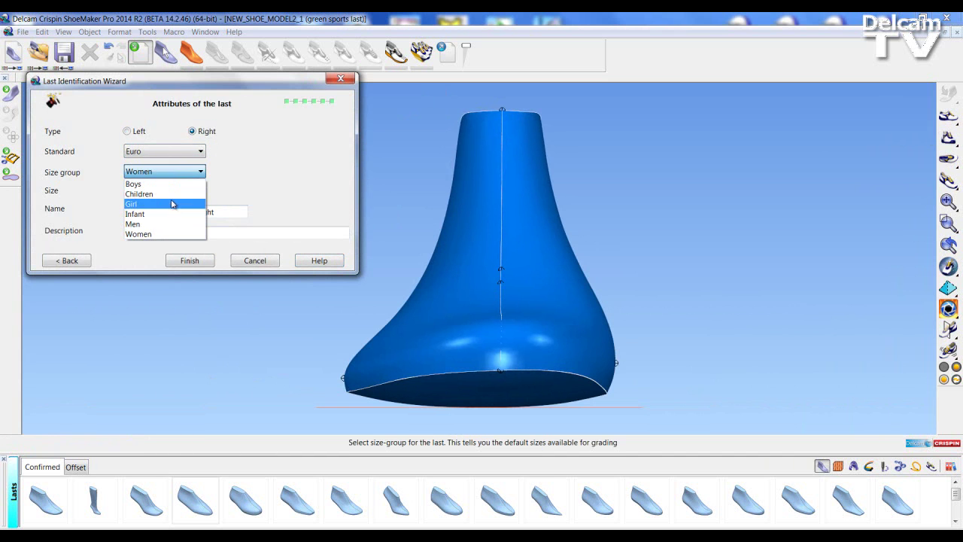
{"action": "left_click", "coordinate": [172, 223]}
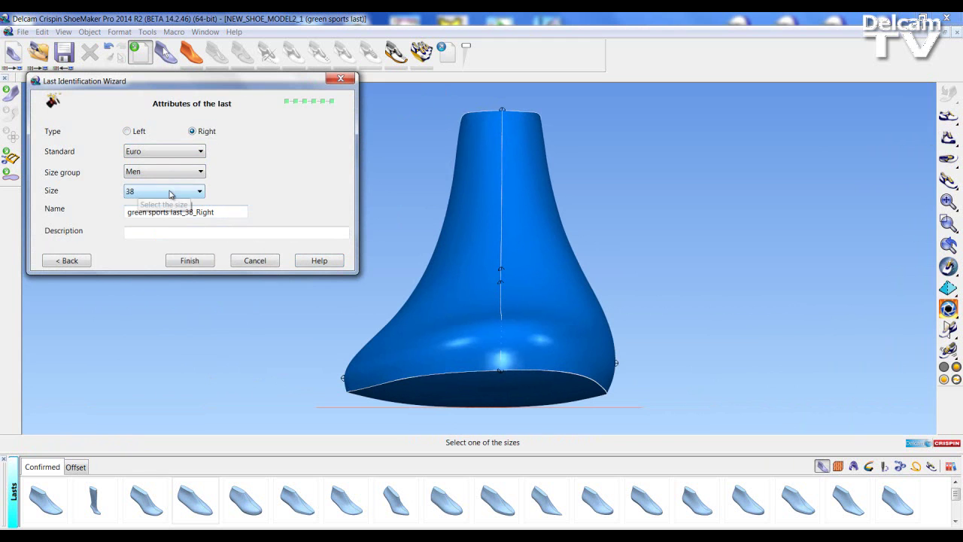
{"action": "left_click", "coordinate": [172, 192]}
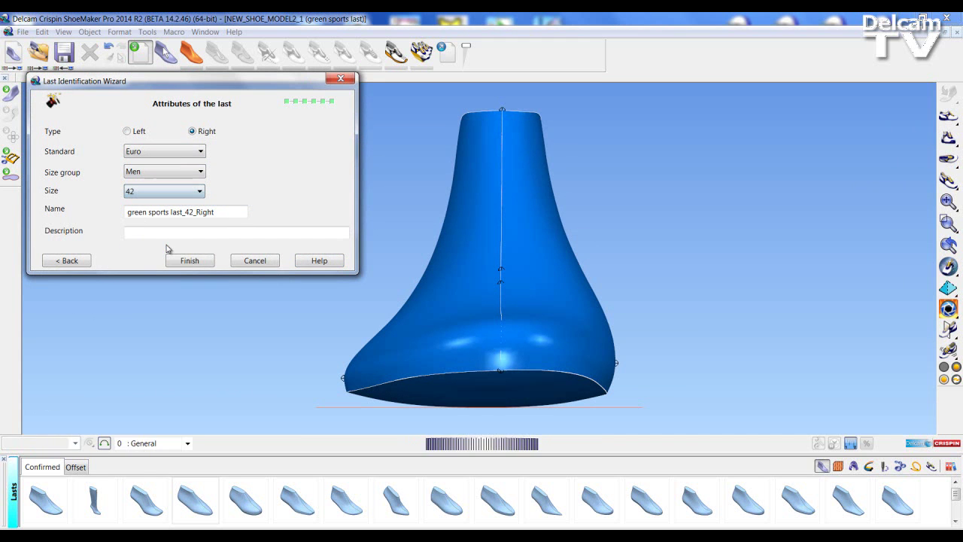
Step: Finish the wizard and flatten green sports last_42_Right with default settings
{"action": "left_click", "coordinate": [182, 261]}
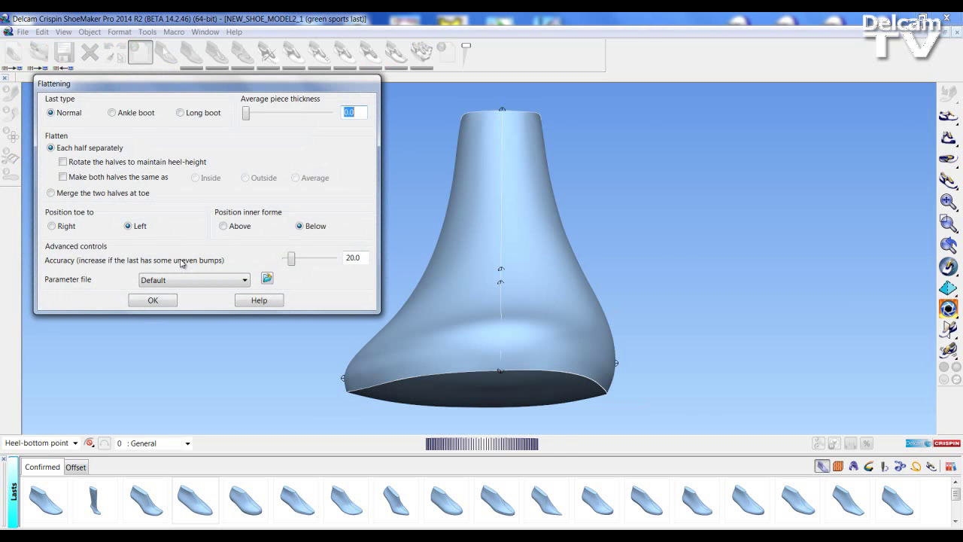
{"action": "left_click", "coordinate": [165, 299]}
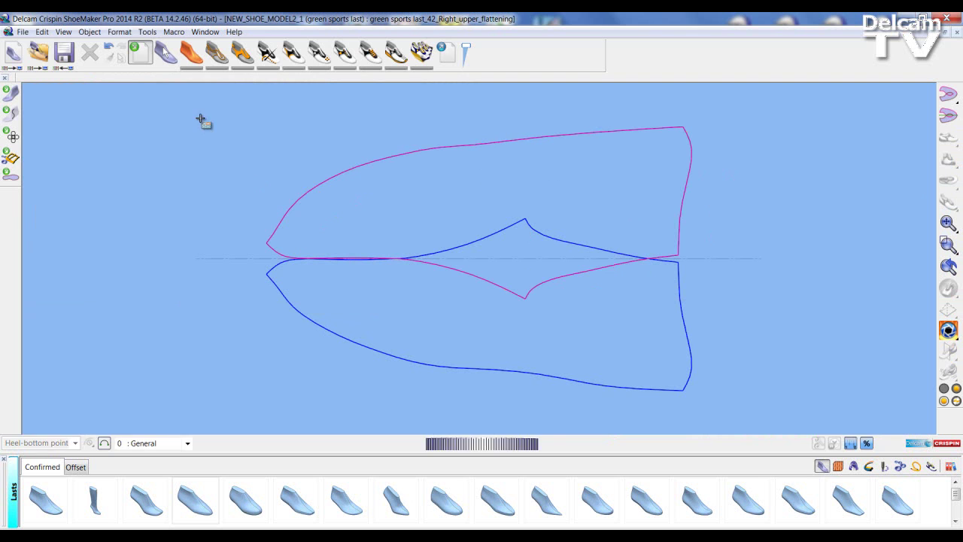
Step: Bring up the Edit flattening tools for the flattened green sports last_42_Right shell
{"action": "left_click", "coordinate": [192, 53]}
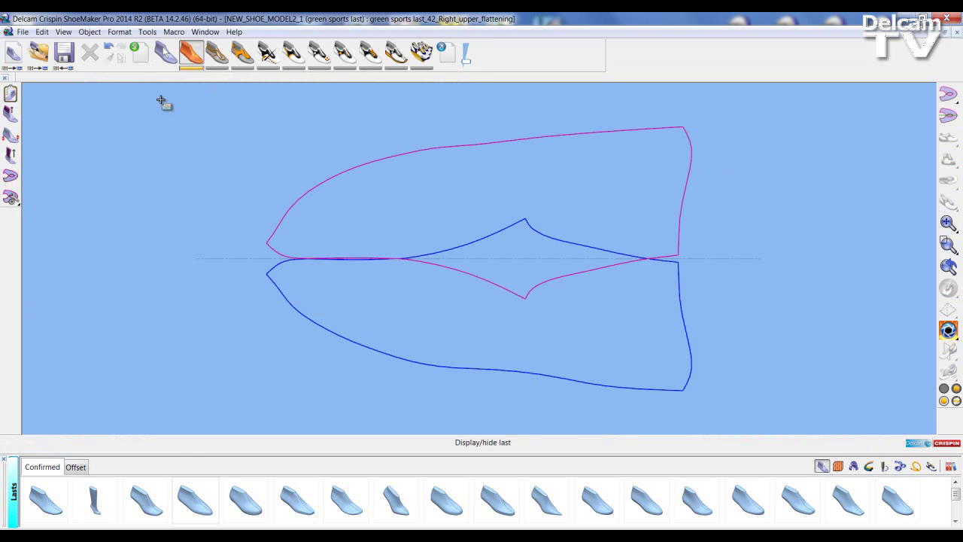
{"action": "mouse_move", "coordinate": [15, 198]}
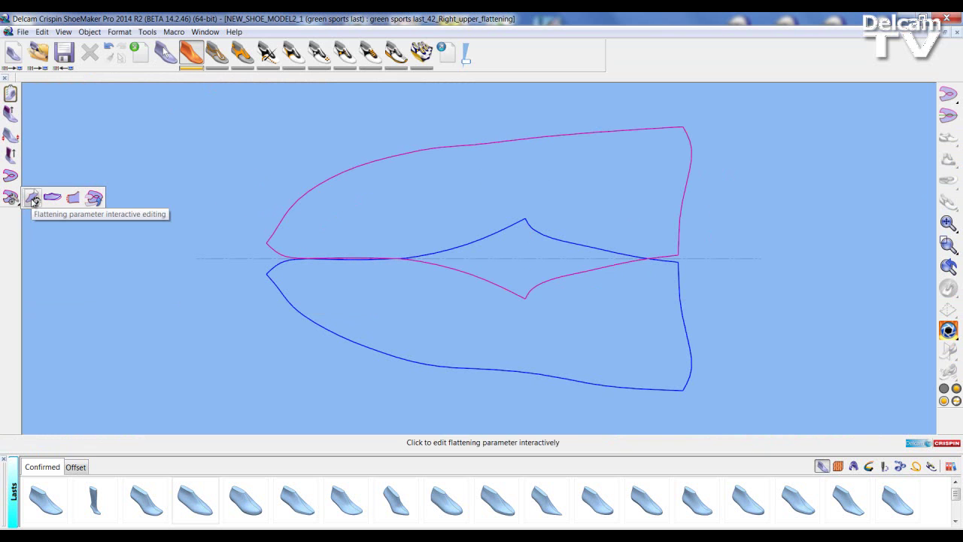
Step: Open Edit Flattening Parameters and set the Spring factor to 0.7
{"action": "left_click", "coordinate": [32, 199]}
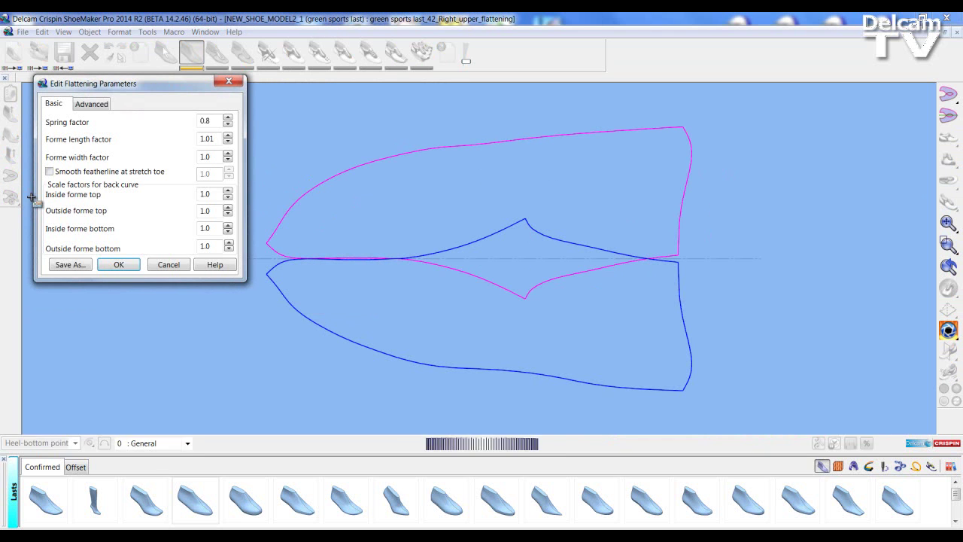
{"action": "left_click_drag", "start_coordinate": [128, 106], "coordinate": [153, 129]}
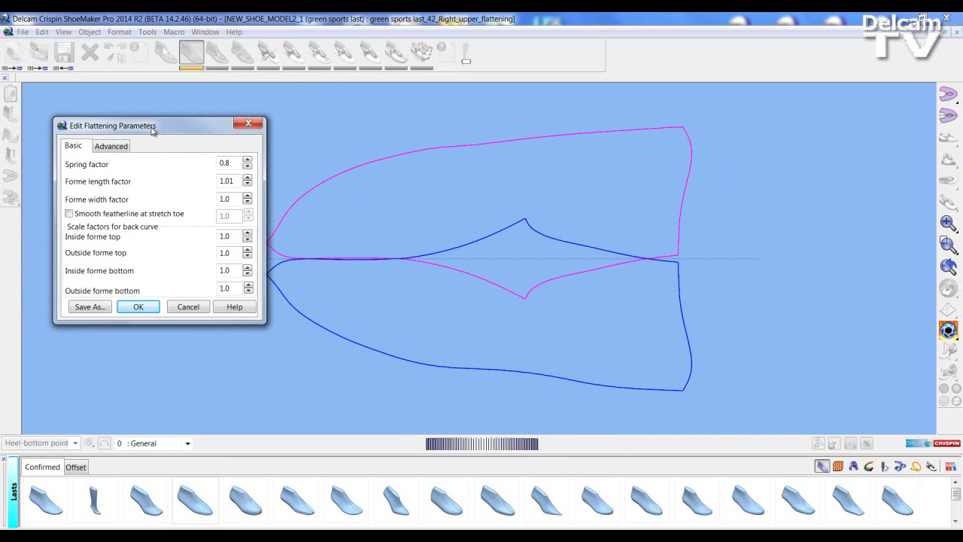
{"action": "left_click", "coordinate": [247, 160]}
{"action": "left_click", "coordinate": [248, 160]}
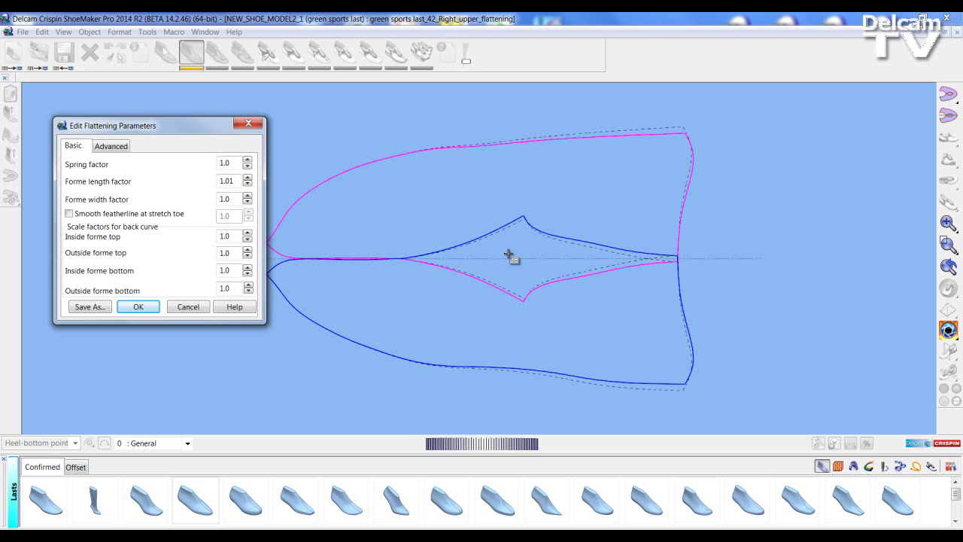
{"action": "left_click", "coordinate": [248, 166]}
{"action": "left_click", "coordinate": [247, 166]}
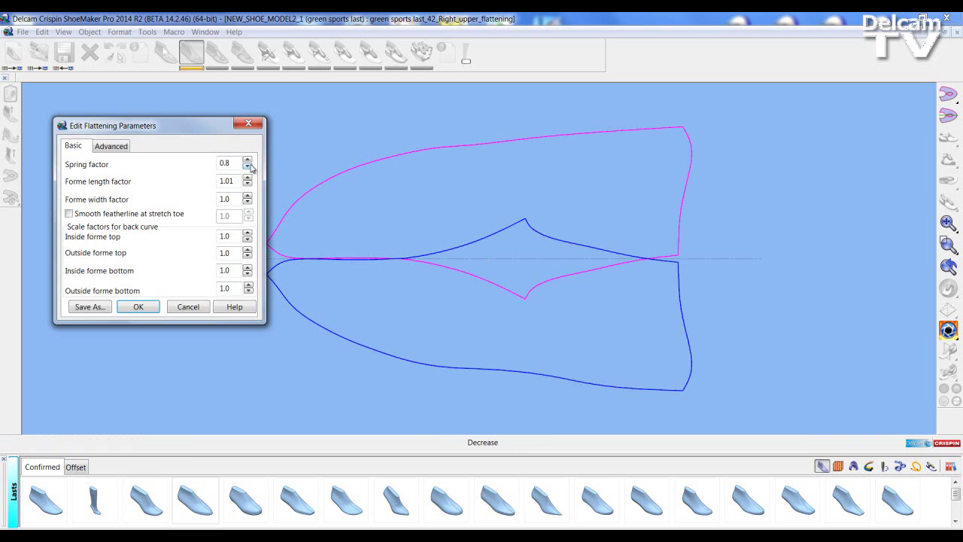
{"action": "left_click", "coordinate": [247, 166]}
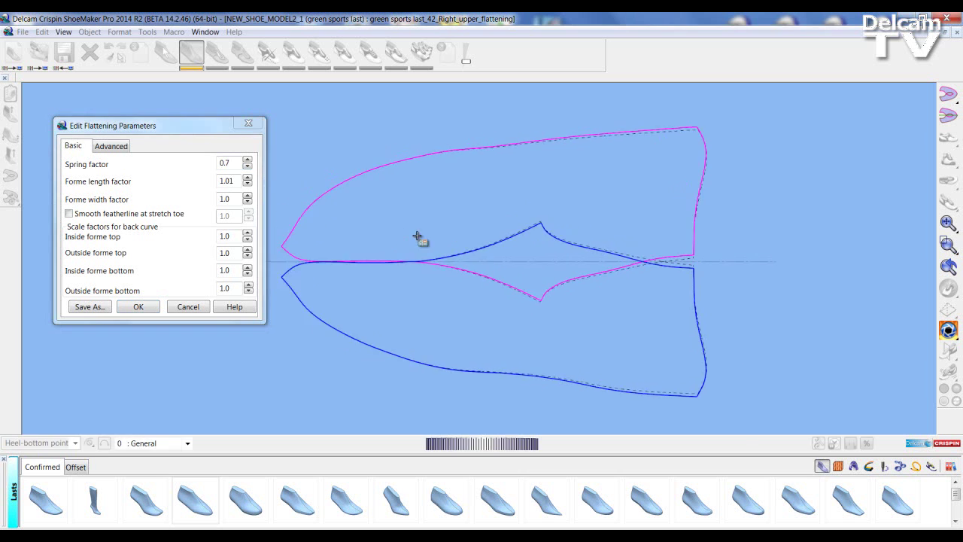
Step: Set forme length 1.04, width 1.03, and enable Smooth featherline with stretch toe 0.98
{"action": "left_click", "coordinate": [247, 178]}
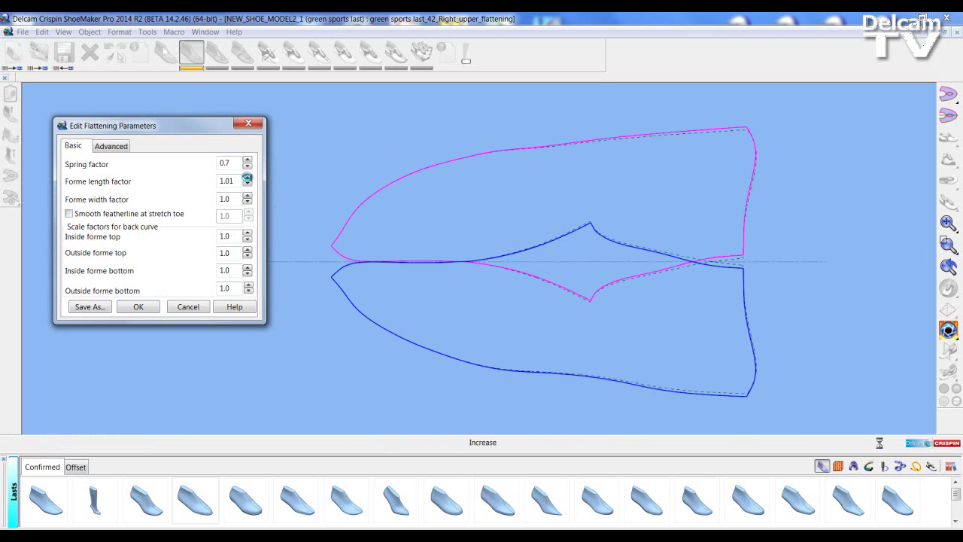
{"action": "left_click", "coordinate": [247, 178]}
{"action": "left_click", "coordinate": [247, 179]}
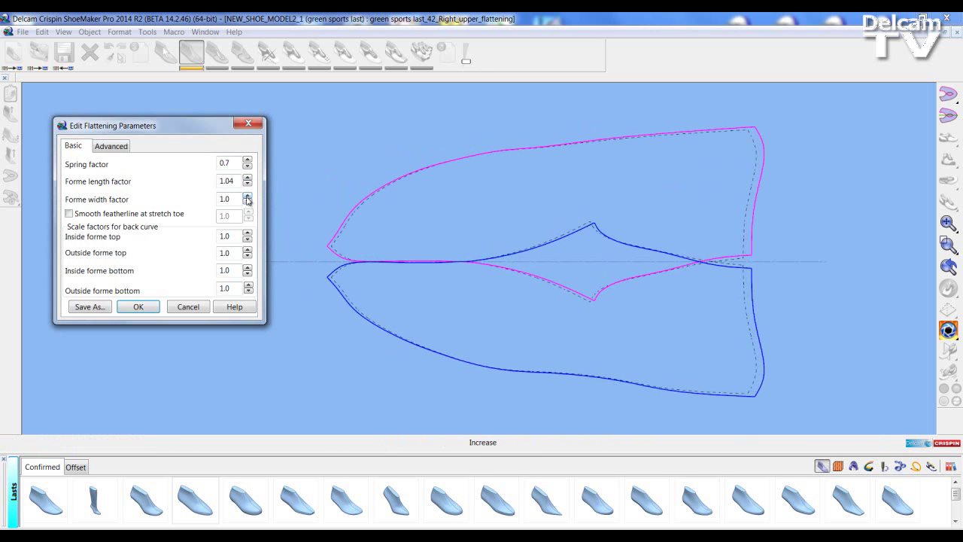
{"action": "left_click", "coordinate": [247, 197]}
{"action": "left_click", "coordinate": [248, 196]}
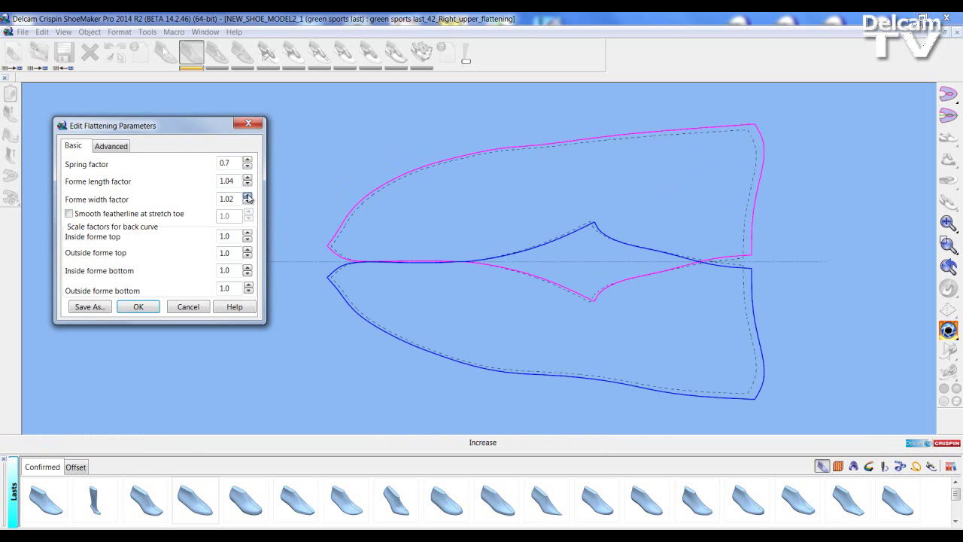
{"action": "left_click", "coordinate": [247, 196]}
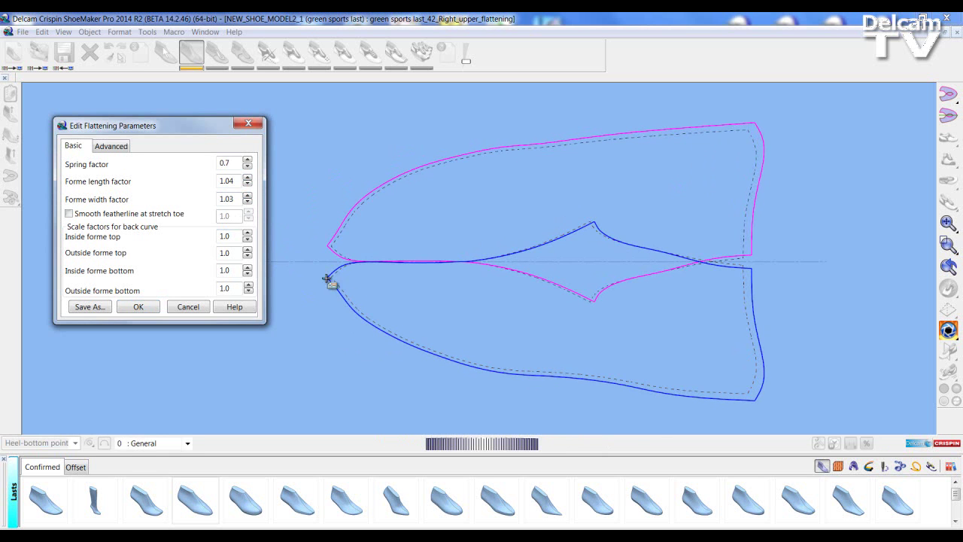
{"action": "left_click", "coordinate": [70, 213]}
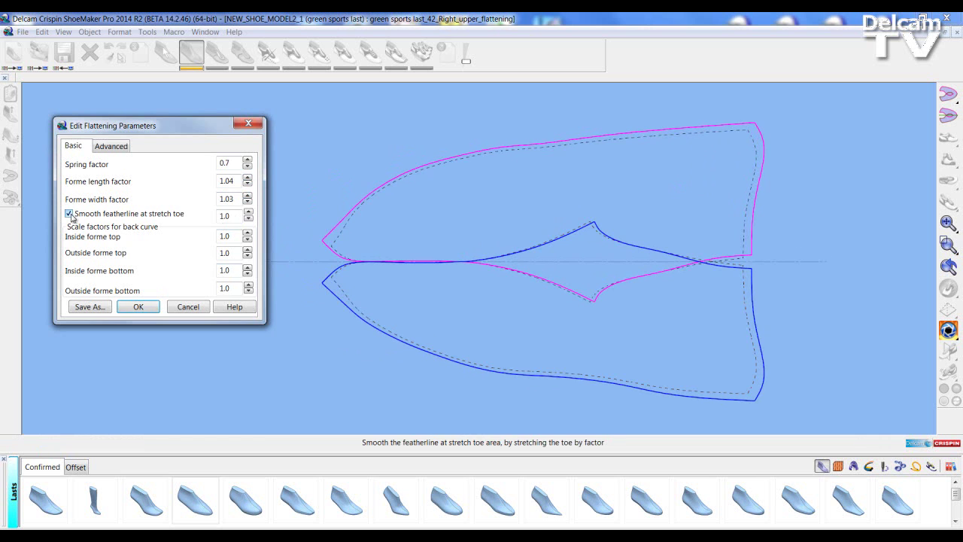
{"action": "left_click", "coordinate": [249, 220]}
{"action": "left_click", "coordinate": [248, 220]}
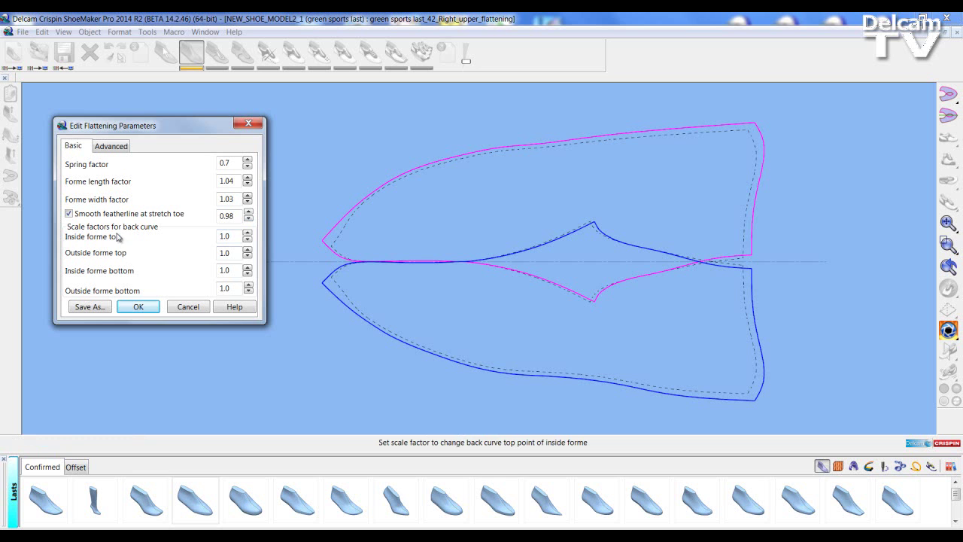
Step: Raise inside/outside forme top and bottom scale factors all to 1.02
{"action": "left_click", "coordinate": [247, 233]}
{"action": "left_click", "coordinate": [247, 233]}
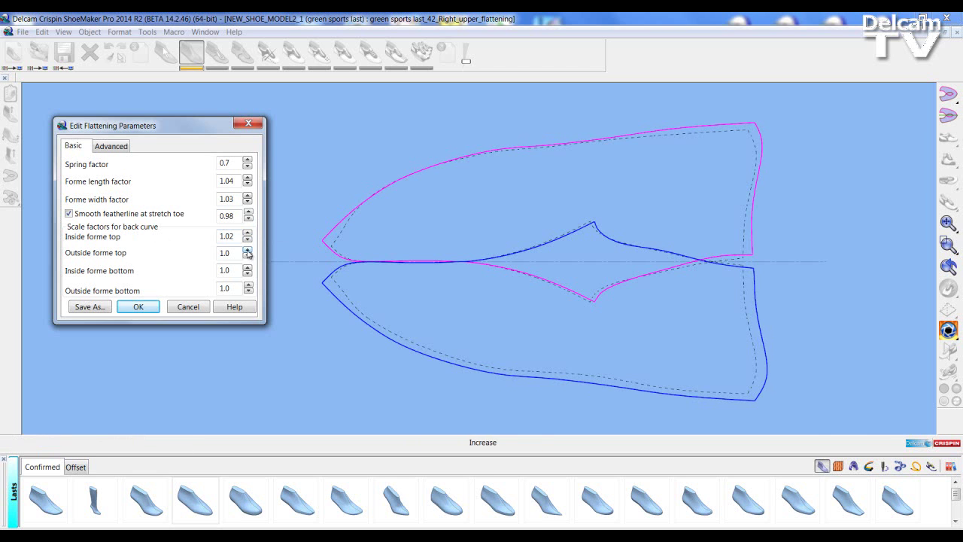
{"action": "left_click", "coordinate": [248, 250]}
{"action": "left_click", "coordinate": [248, 250]}
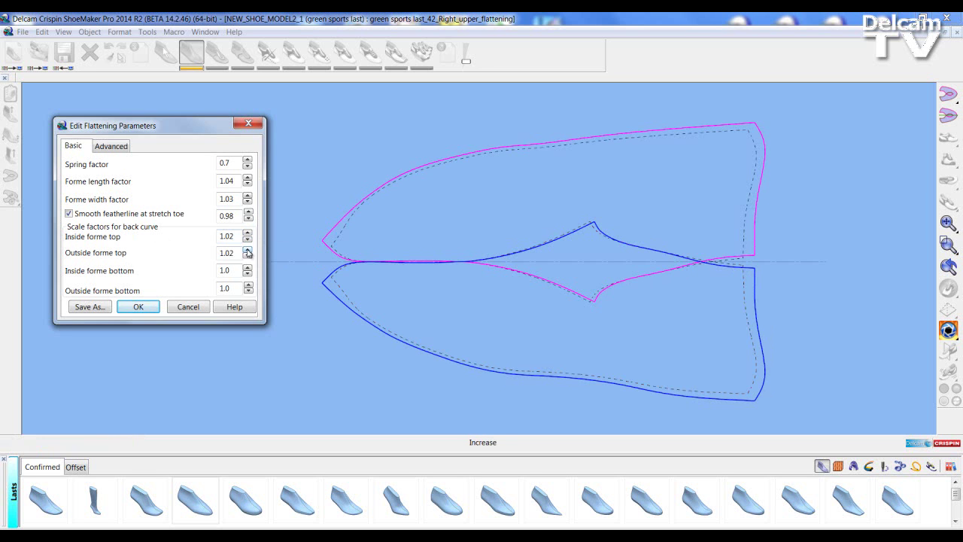
{"action": "left_click", "coordinate": [247, 267]}
{"action": "left_click", "coordinate": [247, 268]}
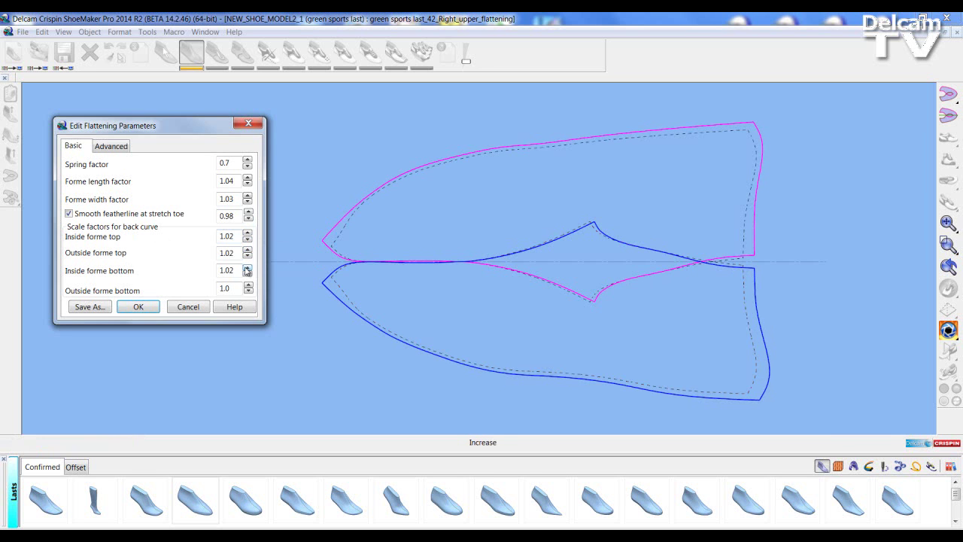
{"action": "left_click", "coordinate": [247, 285]}
{"action": "left_click", "coordinate": [247, 286]}
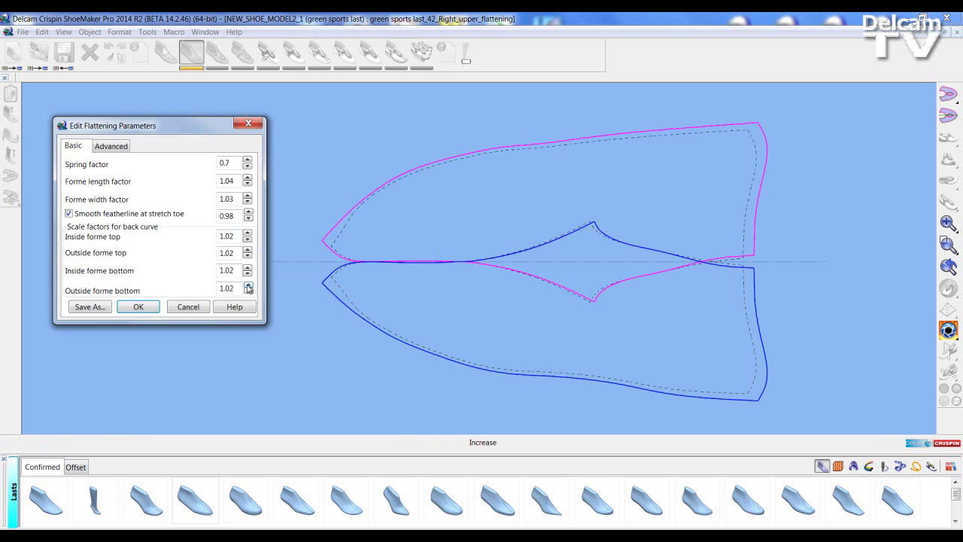
Step: On the Advanced tab, set the -0.75 heel control plane's outside line scale to 1.01
{"action": "left_click", "coordinate": [110, 146]}
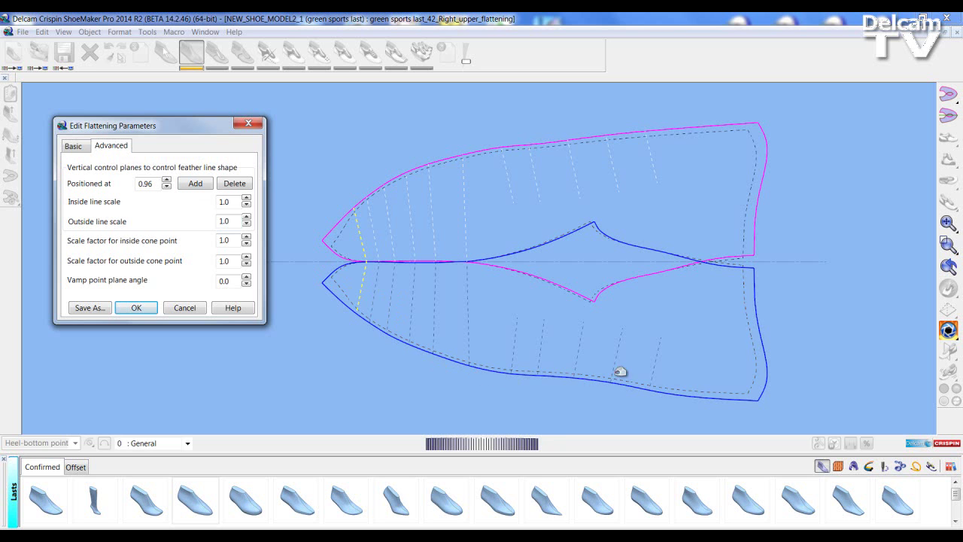
{"action": "left_click", "coordinate": [658, 362]}
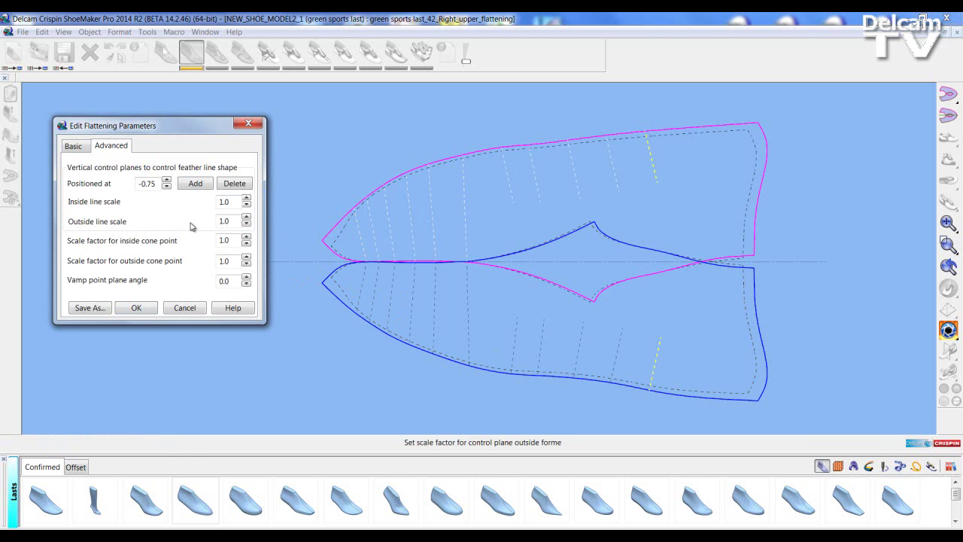
{"action": "left_click", "coordinate": [246, 217]}
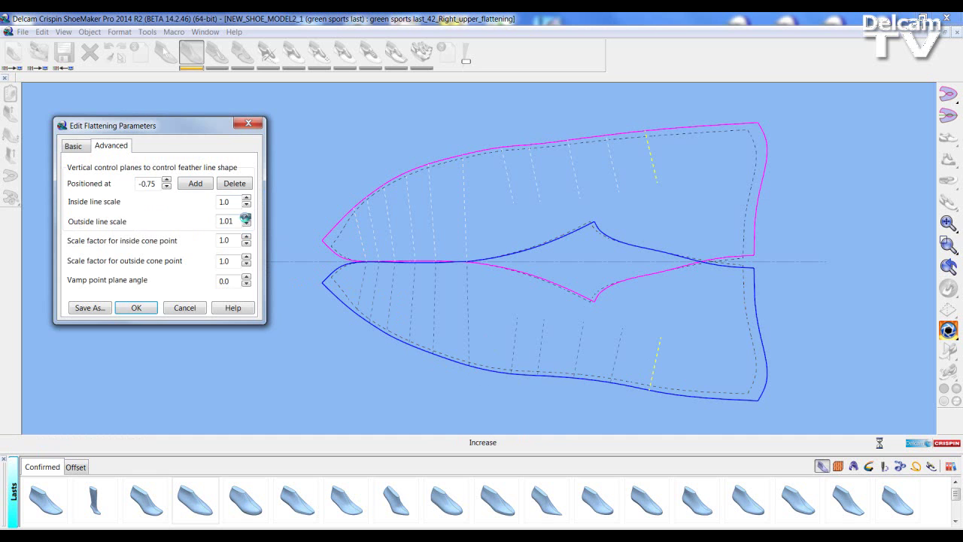
{"action": "left_click", "coordinate": [246, 217]}
{"action": "left_click", "coordinate": [246, 217]}
{"action": "left_click", "coordinate": [246, 216]}
{"action": "left_click", "coordinate": [246, 216]}
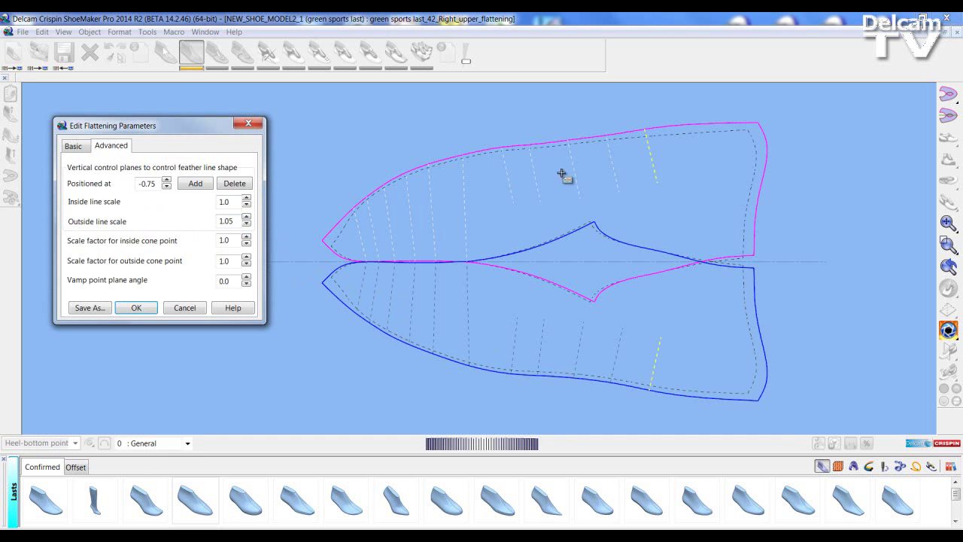
{"action": "left_click", "coordinate": [246, 225]}
{"action": "left_click", "coordinate": [246, 225]}
{"action": "left_click", "coordinate": [246, 225]}
{"action": "left_click", "coordinate": [246, 225]}
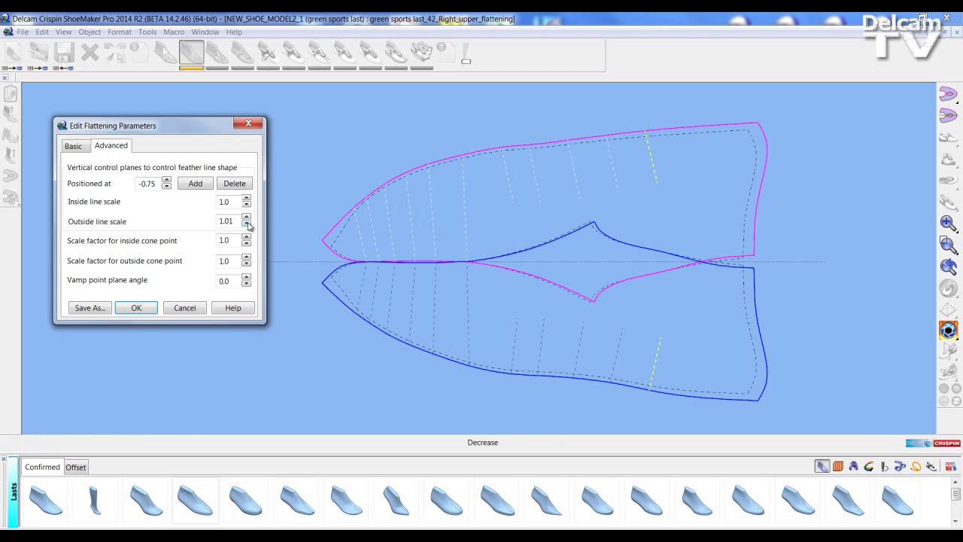
Step: Delete the vamp point control plane and move another plane to -0.13
{"action": "left_click", "coordinate": [470, 213]}
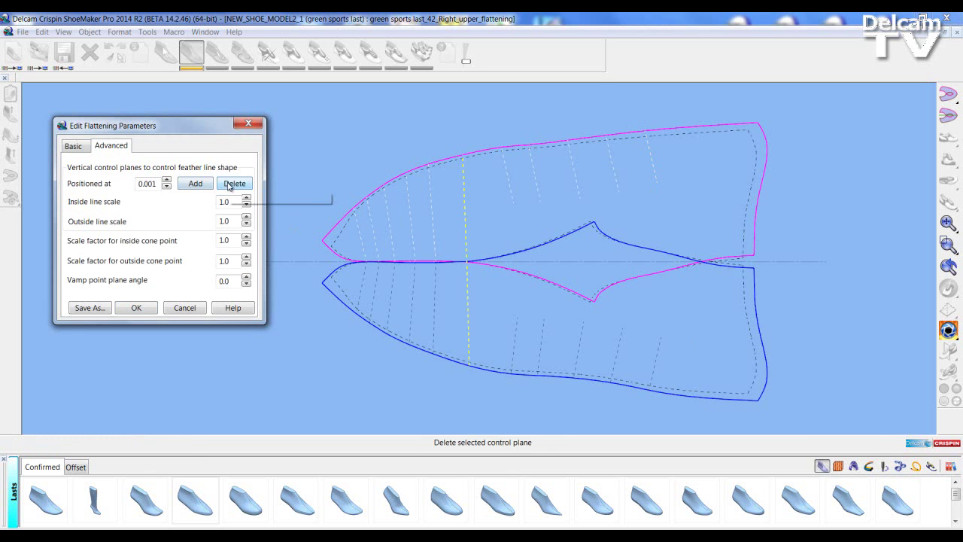
{"action": "left_click", "coordinate": [223, 185]}
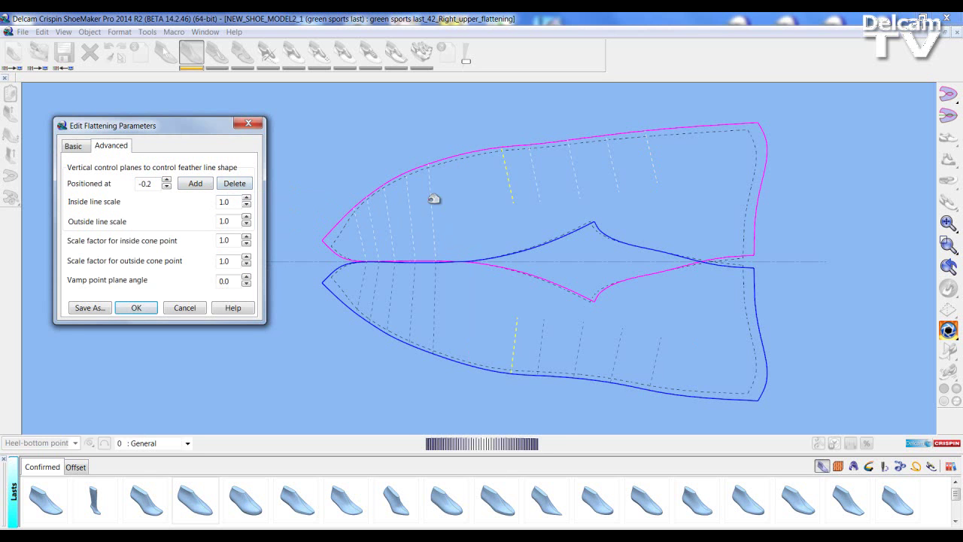
{"action": "left_click", "coordinate": [166, 187]}
{"action": "left_click", "coordinate": [166, 187]}
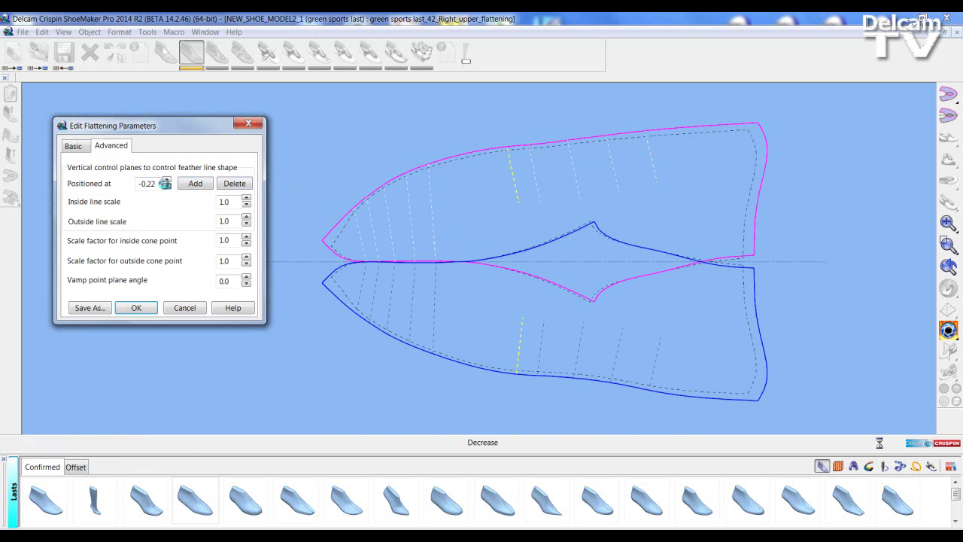
{"action": "left_click", "coordinate": [166, 181]}
{"action": "left_click", "coordinate": [165, 181]}
{"action": "left_click", "coordinate": [166, 181]}
{"action": "left_click", "coordinate": [165, 181]}
{"action": "left_click", "coordinate": [166, 181]}
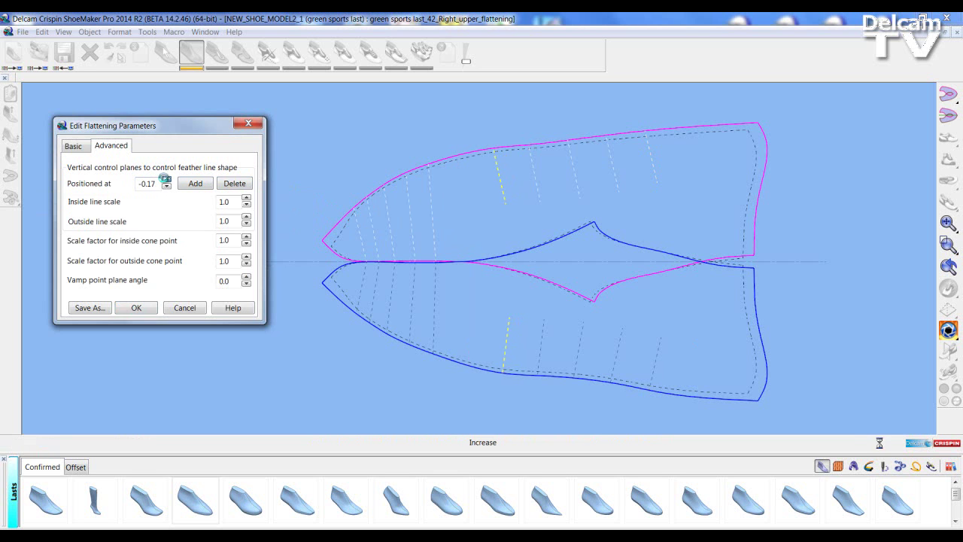
{"action": "left_click", "coordinate": [166, 181]}
{"action": "left_click", "coordinate": [166, 181]}
{"action": "left_click", "coordinate": [166, 180]}
{"action": "left_click", "coordinate": [165, 181]}
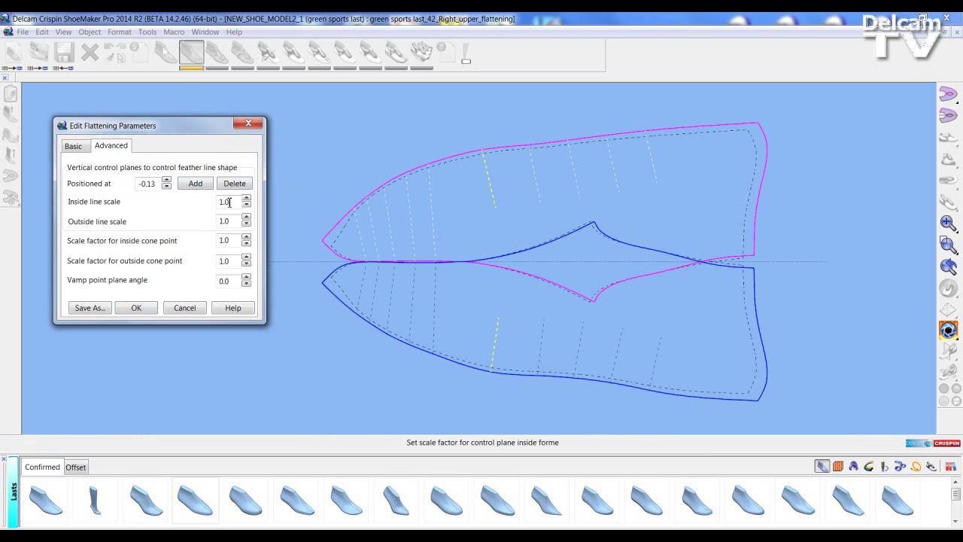
Step: Set that plane's inside line scale to 0.96 and outside line scale to 0.97
{"action": "left_click", "coordinate": [246, 204]}
{"action": "left_click", "coordinate": [246, 205]}
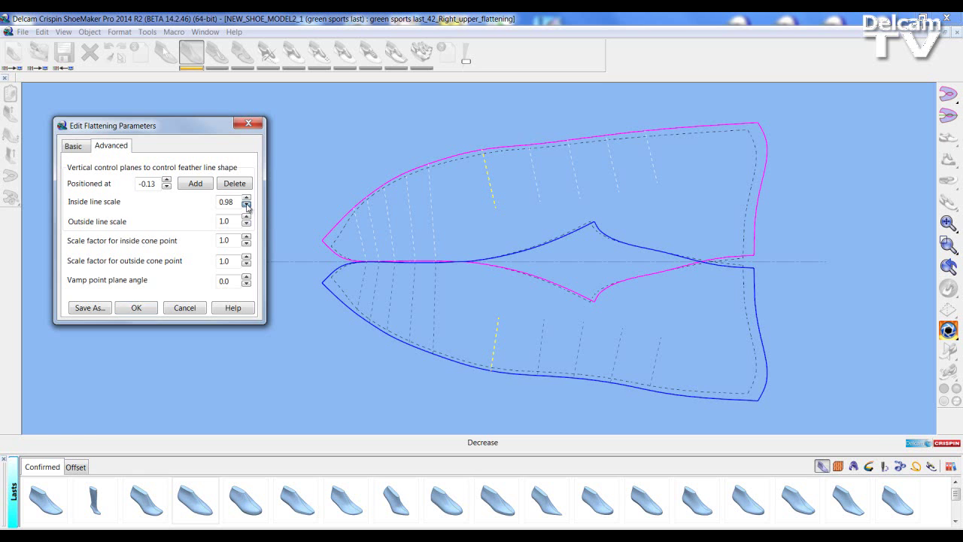
{"action": "left_click", "coordinate": [246, 204]}
{"action": "left_click", "coordinate": [246, 205]}
{"action": "left_click", "coordinate": [246, 225]}
{"action": "left_click", "coordinate": [246, 224]}
{"action": "left_click", "coordinate": [246, 224]}
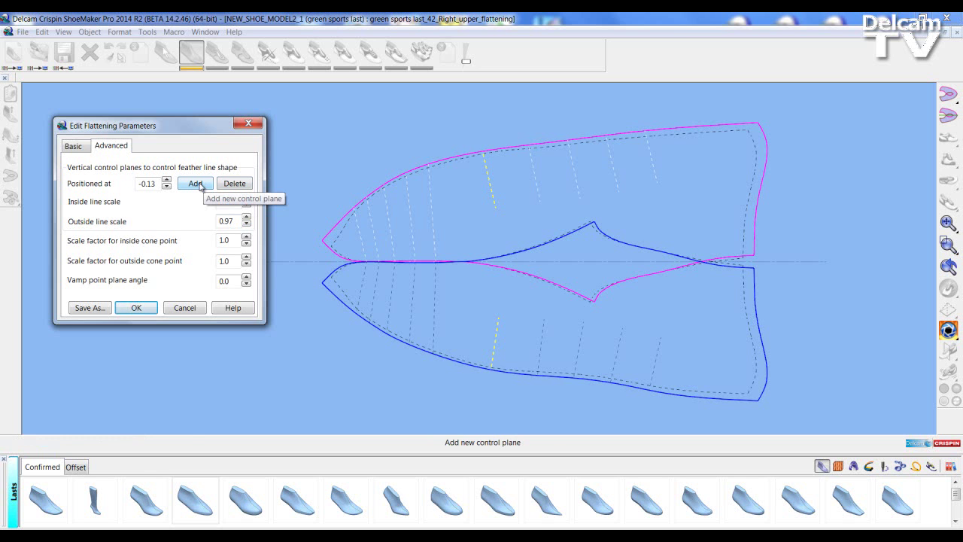
Step: Add control planes on the outline and position one at -0.9
{"action": "left_click", "coordinate": [199, 185]}
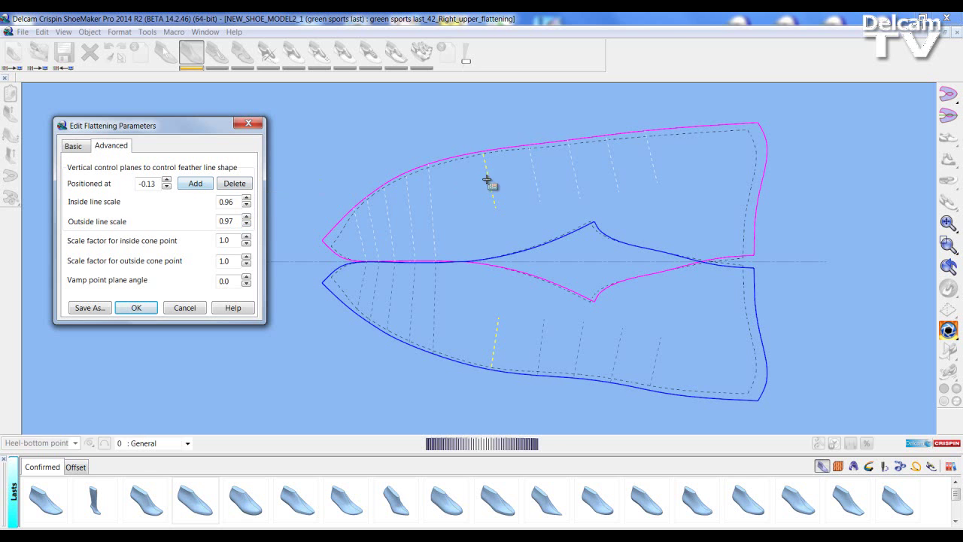
{"action": "left_click", "coordinate": [435, 190]}
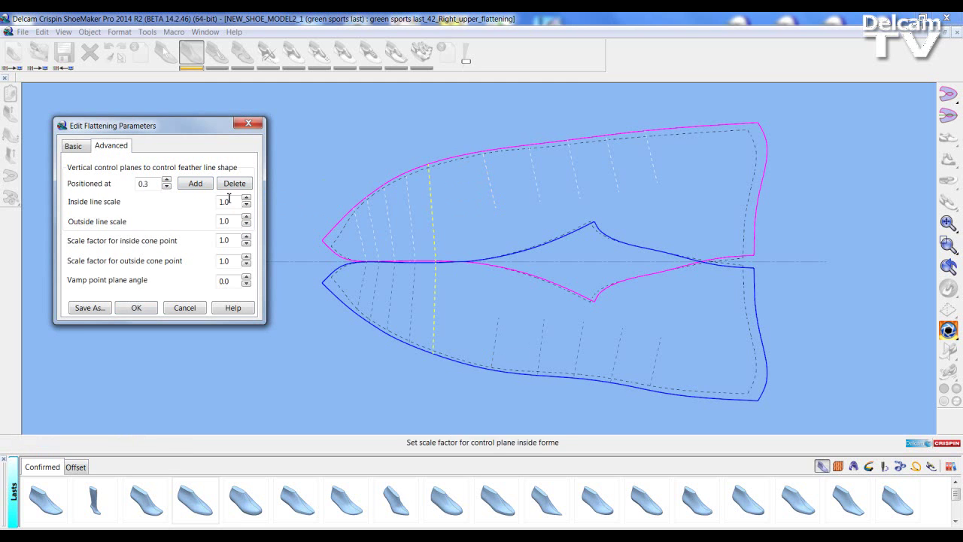
{"action": "left_click", "coordinate": [196, 184]}
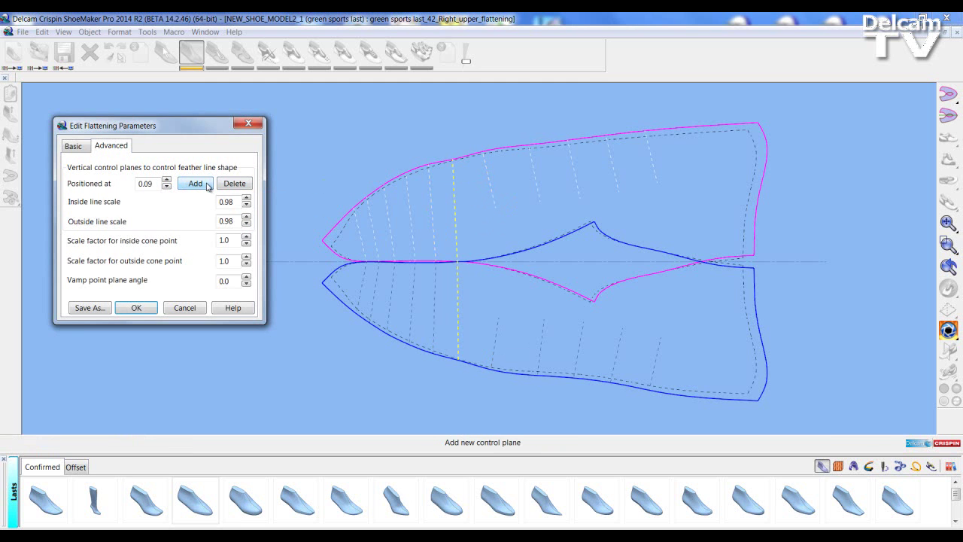
{"action": "left_click", "coordinate": [167, 190]}
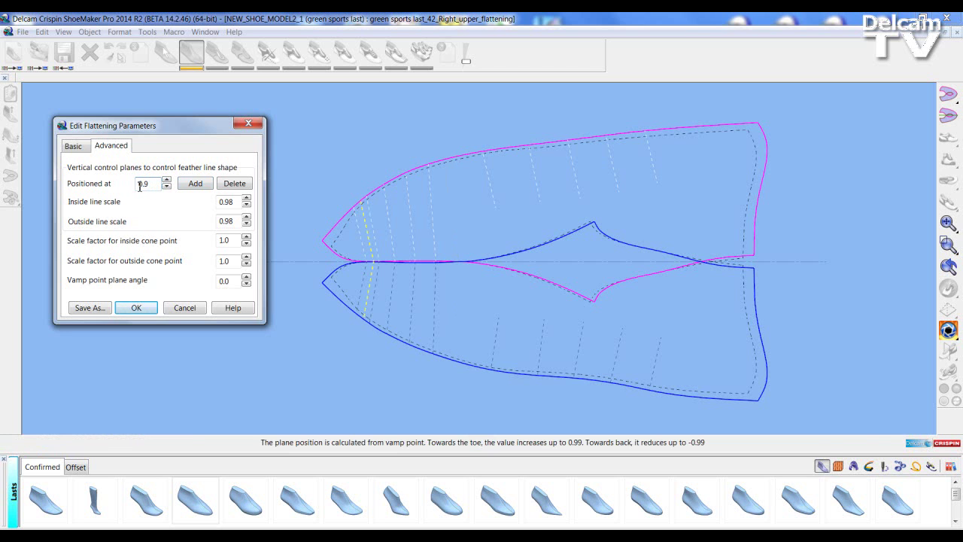
{"action": "type", "text": "-"}
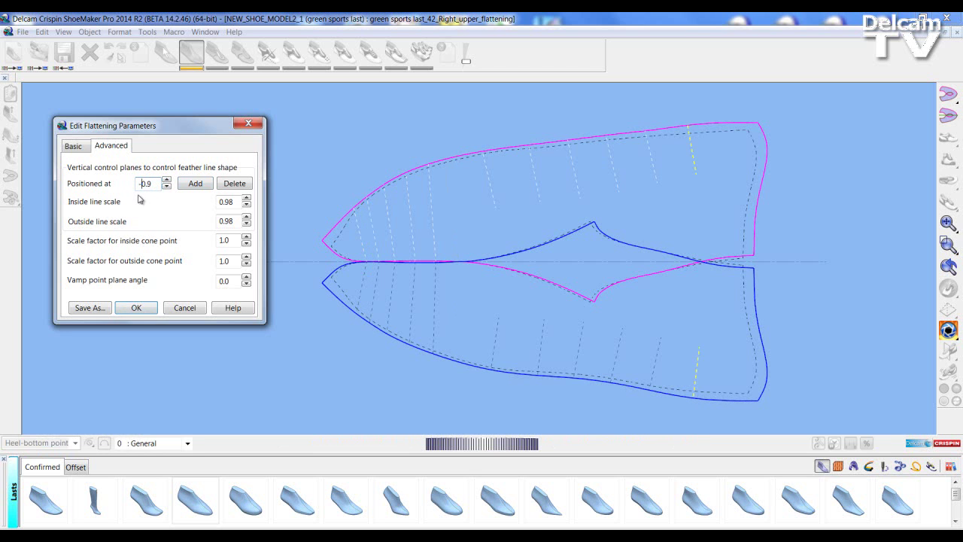
Step: Lower the plane's inside line scale to 0.95 and outside line scale to 0.96
{"action": "left_click", "coordinate": [246, 204]}
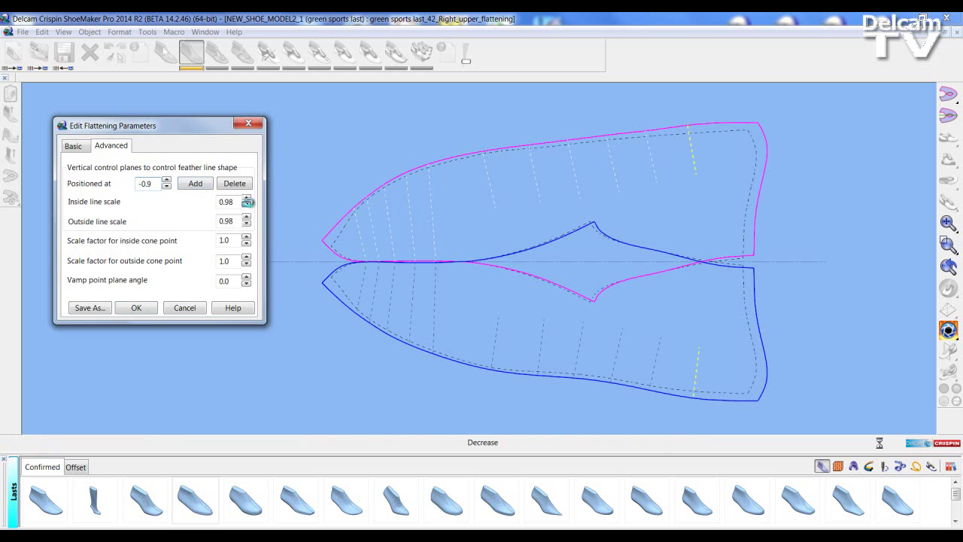
{"action": "left_click", "coordinate": [245, 204]}
{"action": "left_click", "coordinate": [246, 205]}
{"action": "left_click", "coordinate": [246, 224]}
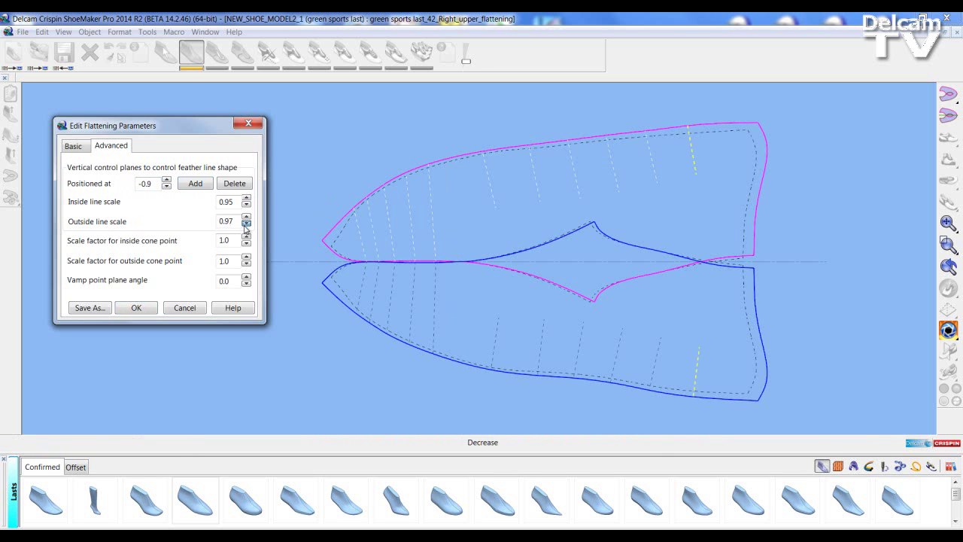
{"action": "left_click", "coordinate": [246, 224]}
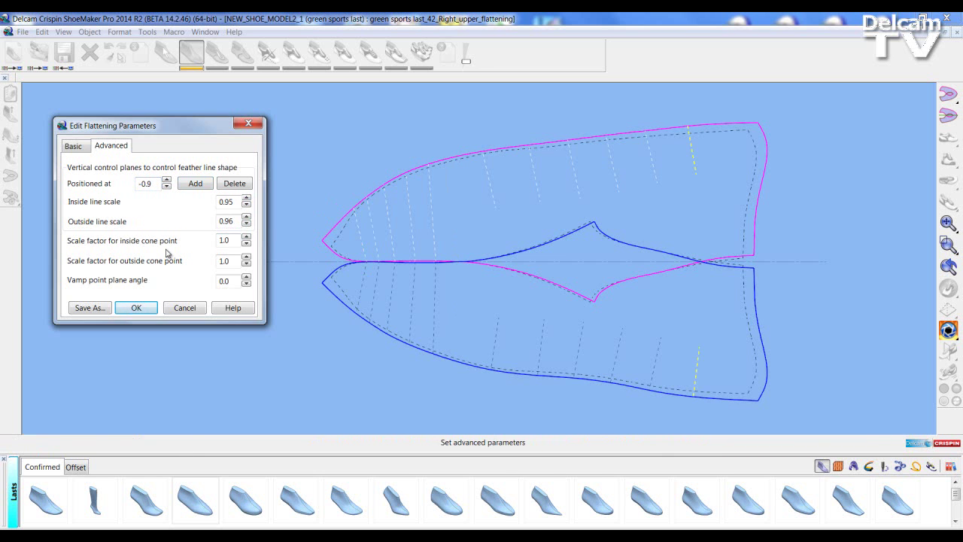
Step: Set both inside and outside cone point scale factors to 1.02
{"action": "left_click", "coordinate": [246, 238]}
{"action": "left_click", "coordinate": [246, 238]}
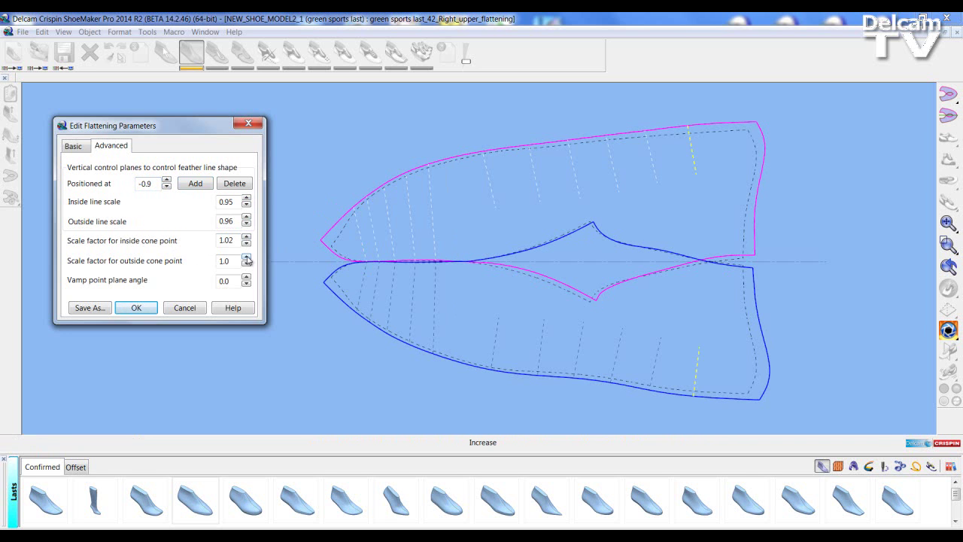
{"action": "left_click", "coordinate": [246, 257]}
{"action": "left_click", "coordinate": [246, 258]}
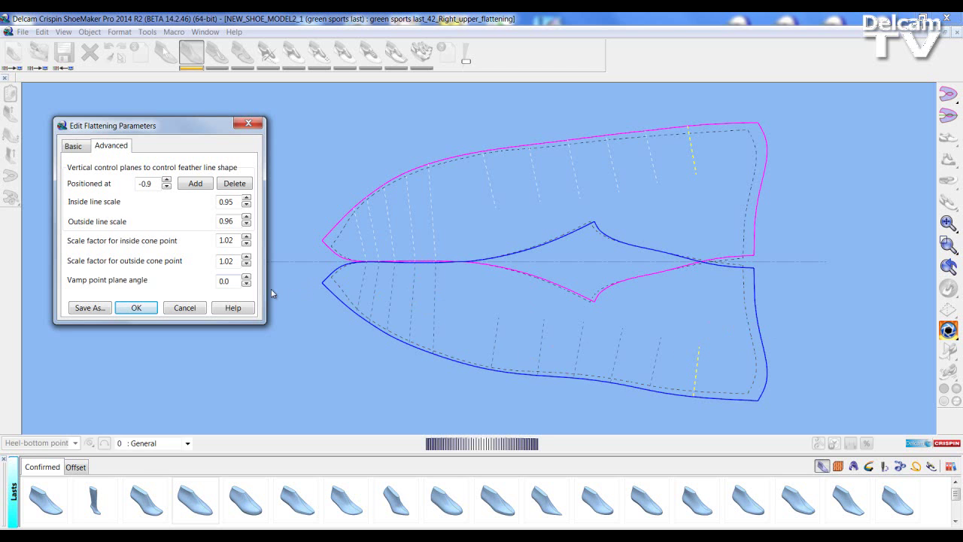
Step: Set the vamp point plane angle to 0.4 and apply the parameters with OK
{"action": "left_click", "coordinate": [246, 276]}
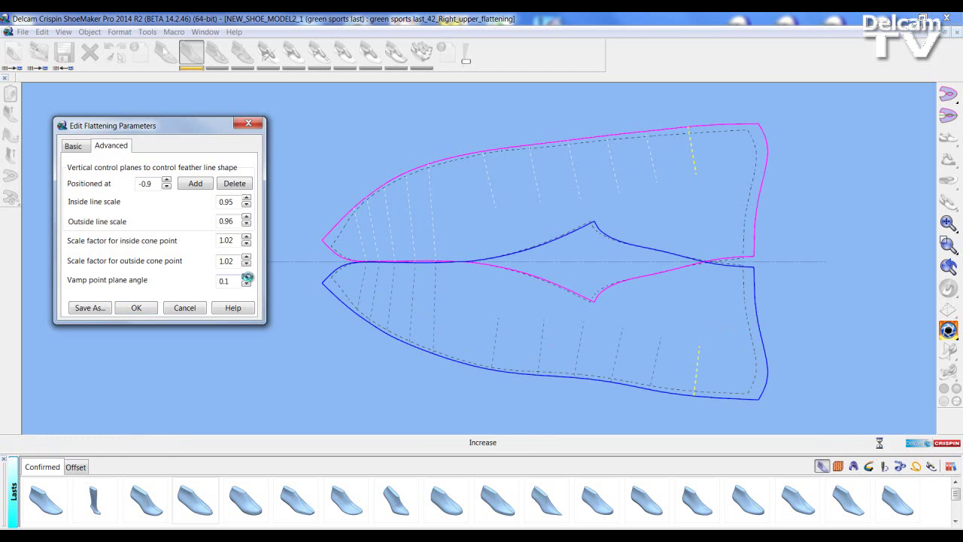
{"action": "left_click", "coordinate": [246, 277]}
{"action": "left_click", "coordinate": [246, 277]}
{"action": "left_click", "coordinate": [245, 277]}
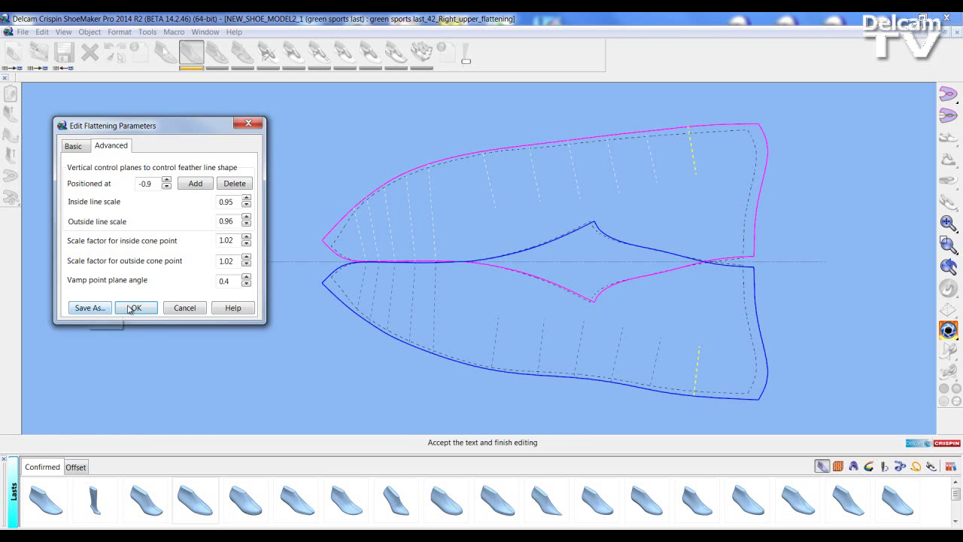
{"action": "left_click", "coordinate": [130, 308]}
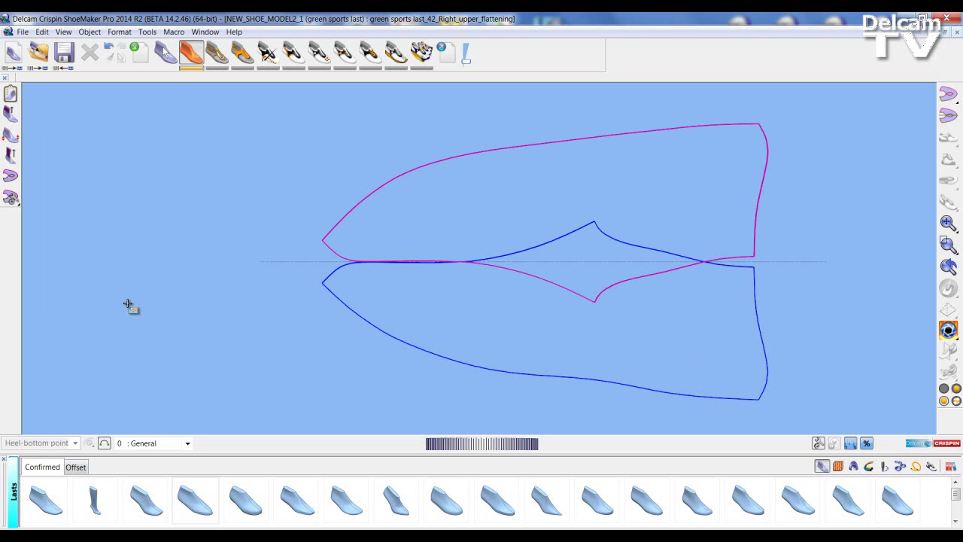
Step: Cancel a new Flatten with Current(Default) parameters and turn the green last to a side view
{"action": "left_click", "coordinate": [14, 177]}
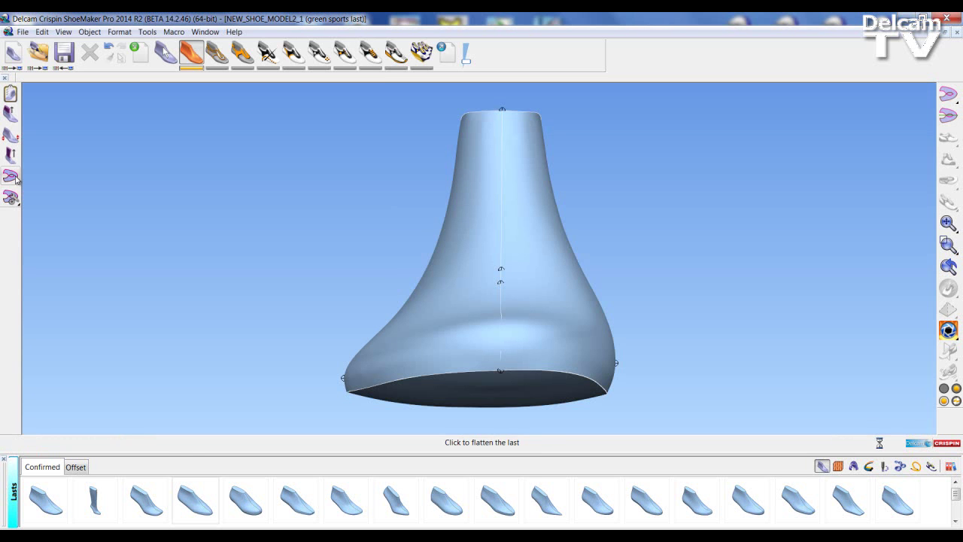
{"action": "left_click", "coordinate": [154, 281]}
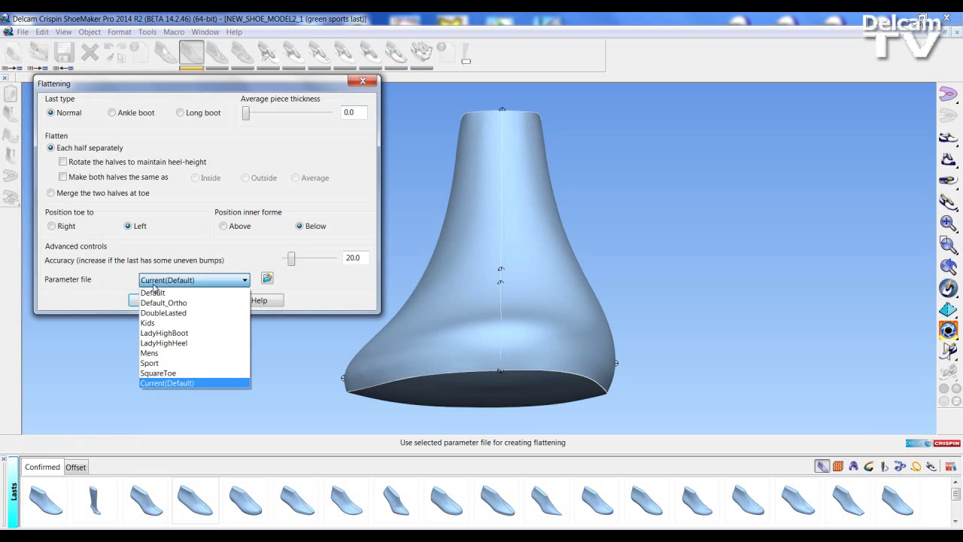
{"action": "left_click", "coordinate": [160, 383]}
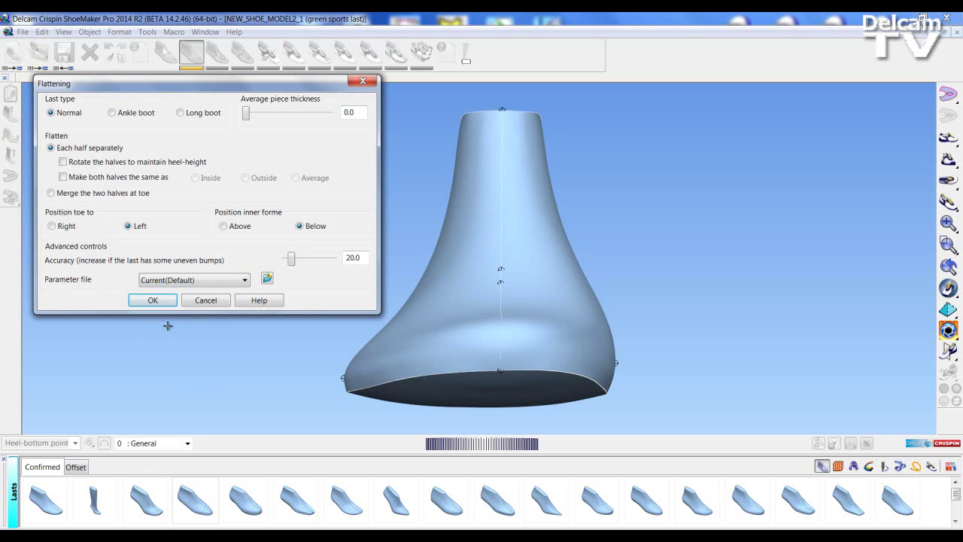
{"action": "left_click", "coordinate": [199, 302]}
{"action": "middle_click_drag", "start_coordinate": [197, 301], "coordinate": [398, 287]}
Step: Start User defined flattening and drag the inner outline's lower edge inward
{"action": "mouse_move", "coordinate": [11, 198]}
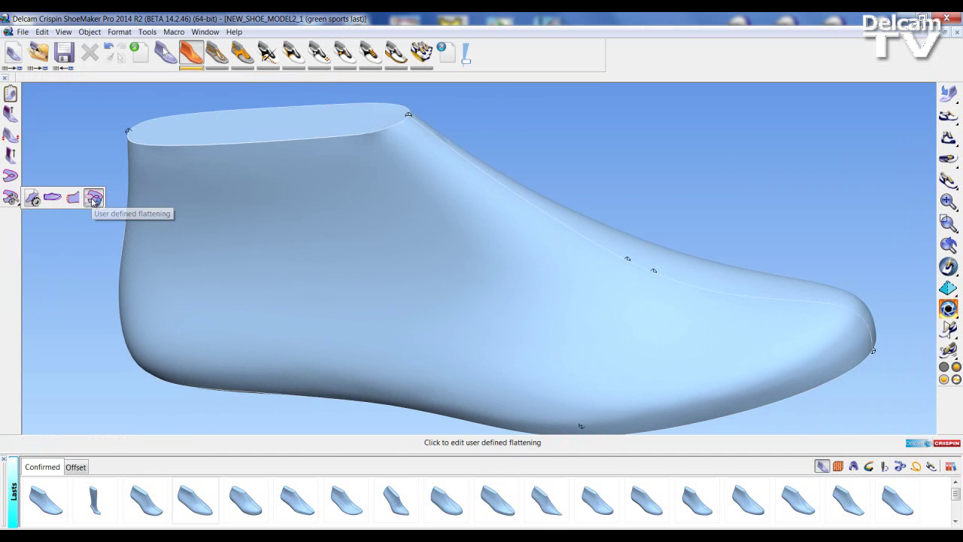
{"action": "left_click", "coordinate": [93, 197]}
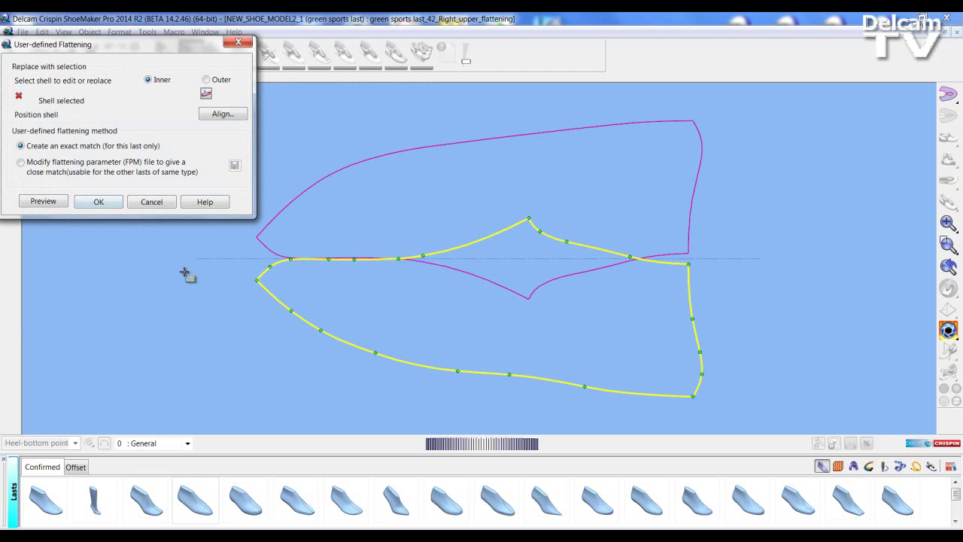
{"action": "left_click_drag", "start_coordinate": [459, 361], "coordinate": [438, 363]}
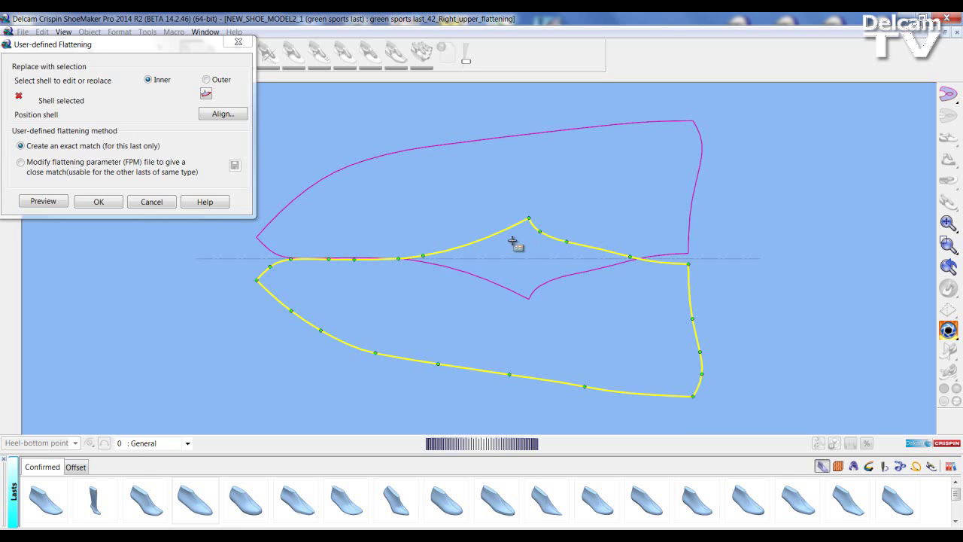
Step: Reshape the inner outline's upper-right and right edge points and lift its bottom edge
{"action": "left_click", "coordinate": [573, 237]}
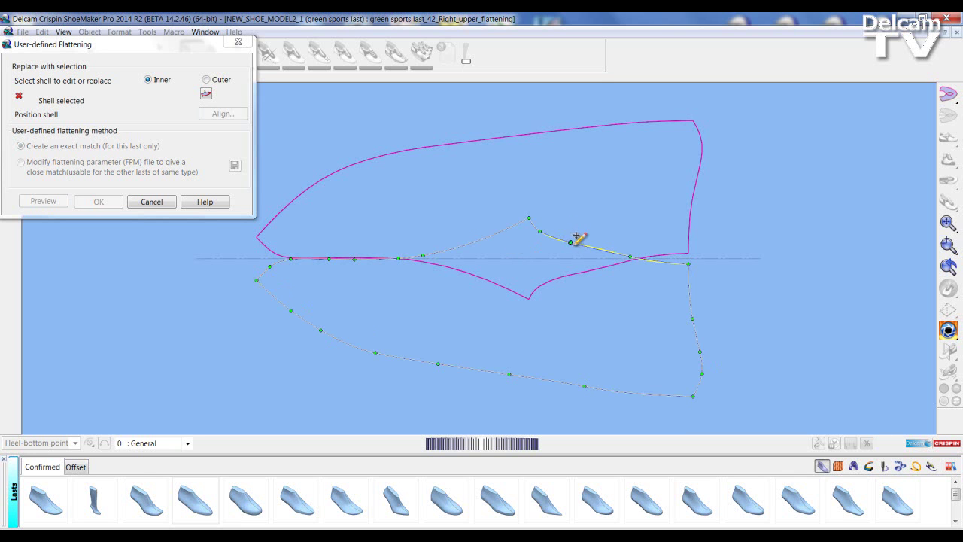
{"action": "left_click_drag", "start_coordinate": [576, 236], "coordinate": [575, 243]}
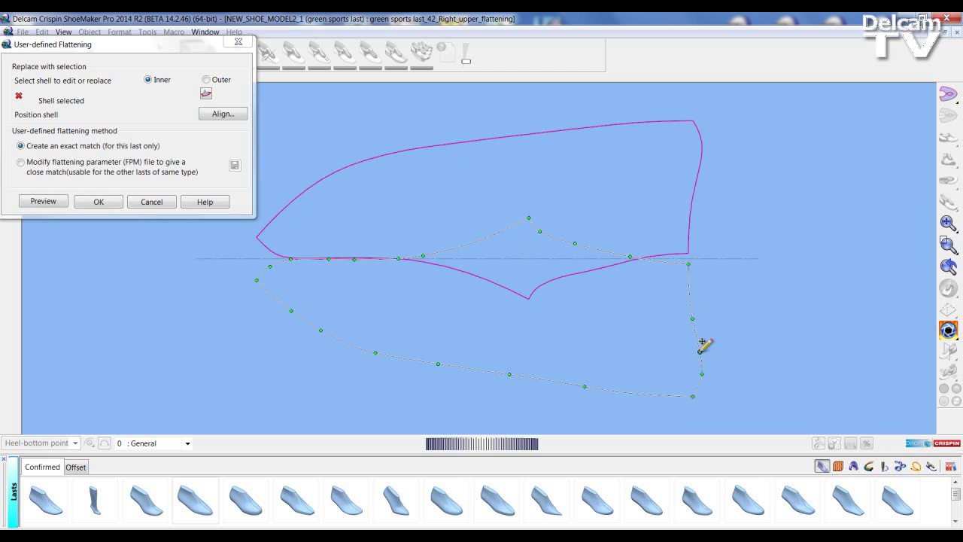
{"action": "left_click_drag", "start_coordinate": [699, 349], "coordinate": [694, 289]}
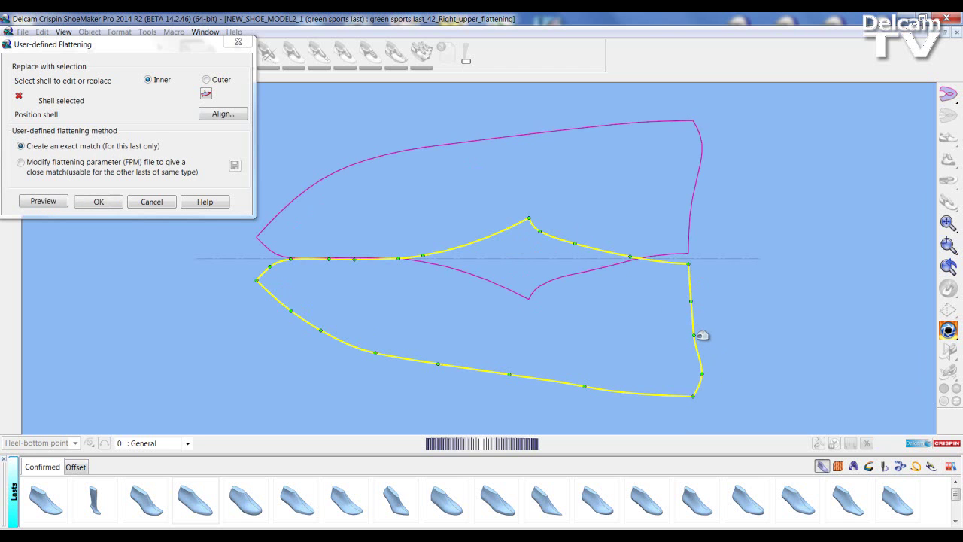
{"action": "left_click_drag", "start_coordinate": [699, 334], "coordinate": [698, 333]}
{"action": "left_click_drag", "start_coordinate": [589, 383], "coordinate": [604, 378]}
Step: Move a top point of the Outer outline, enable Modify flattening parameter (FPM) file, and preview
{"action": "left_click", "coordinate": [219, 80]}
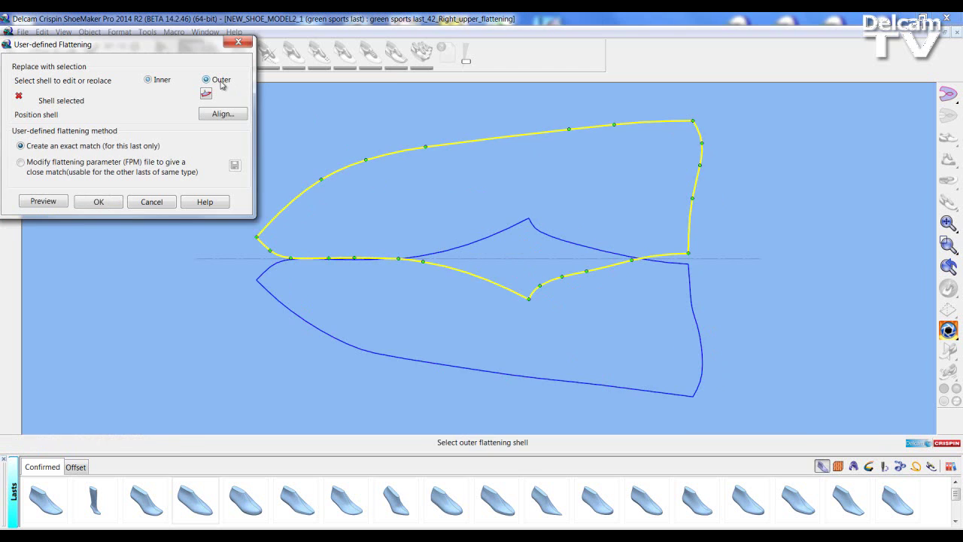
{"action": "mouse_move", "coordinate": [433, 144]}
{"action": "left_mouse_down"}
{"action": "mouse_move", "coordinate": [447, 142]}
{"action": "mouse_move", "coordinate": [441, 150]}
{"action": "left_mouse_up"}
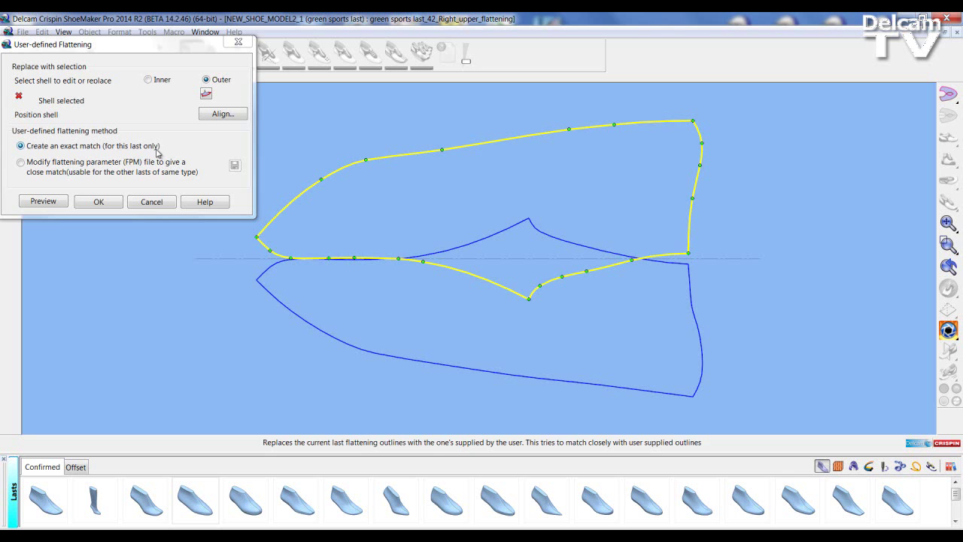
{"action": "left_click", "coordinate": [51, 168]}
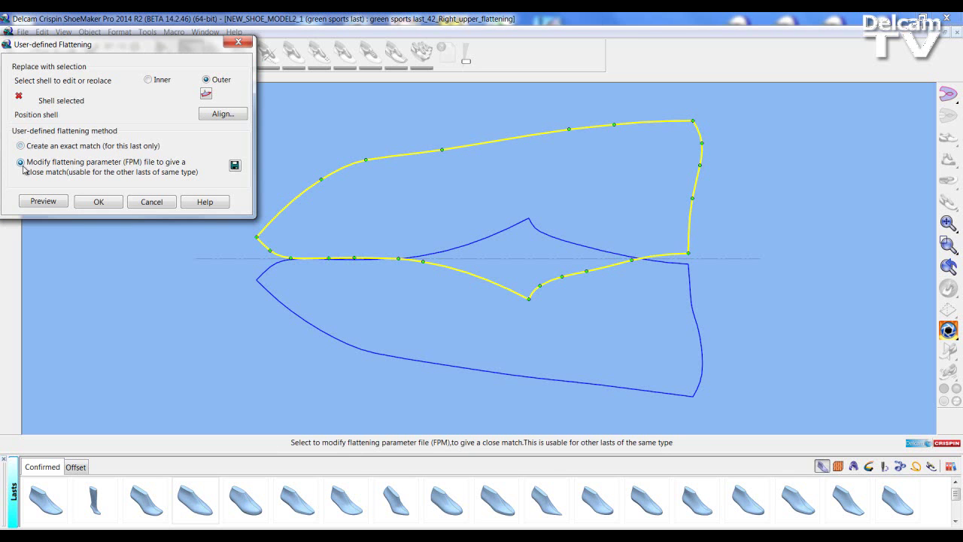
{"action": "left_click", "coordinate": [47, 200]}
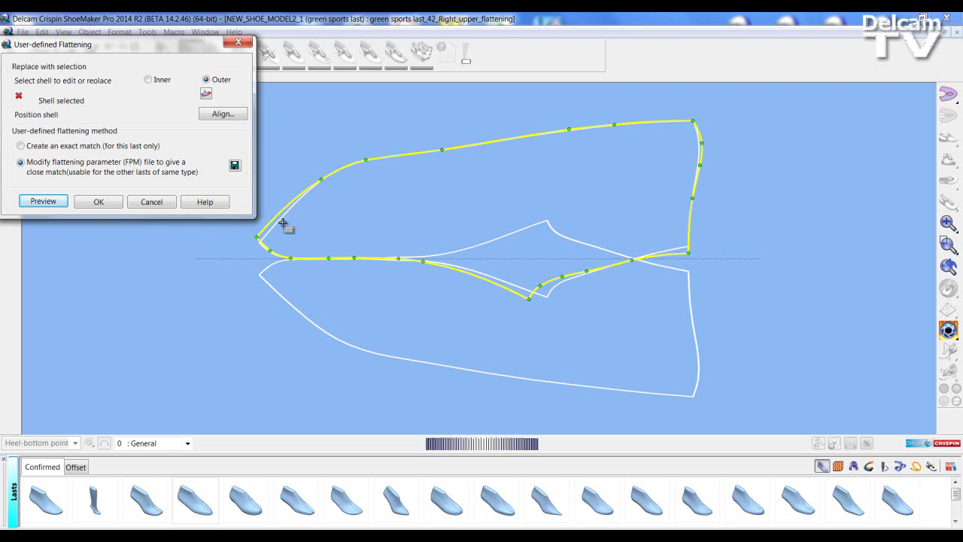
Step: Reshape the outer outline's upper-left curve and accept the user-defined flattening
{"action": "left_click", "coordinate": [347, 224]}
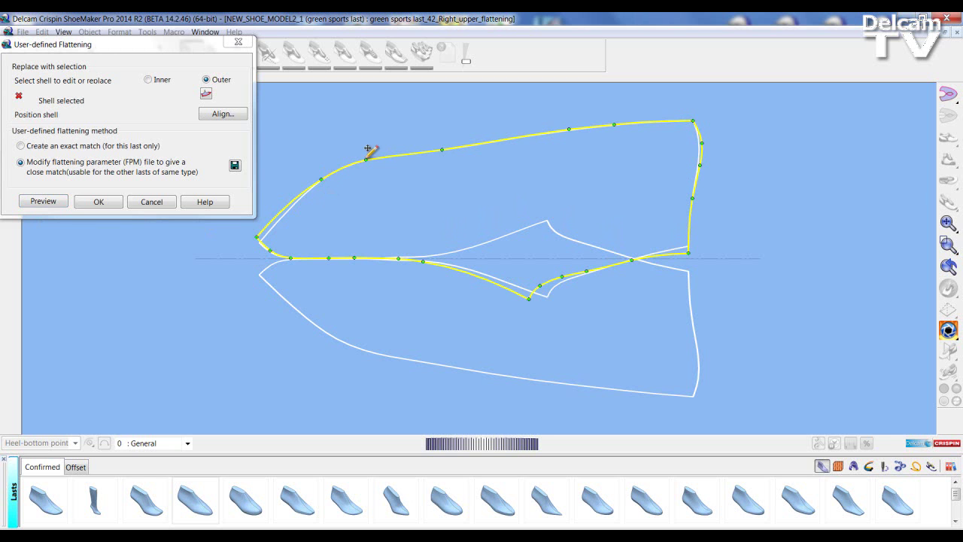
{"action": "left_click_drag", "start_coordinate": [370, 153], "coordinate": [385, 159]}
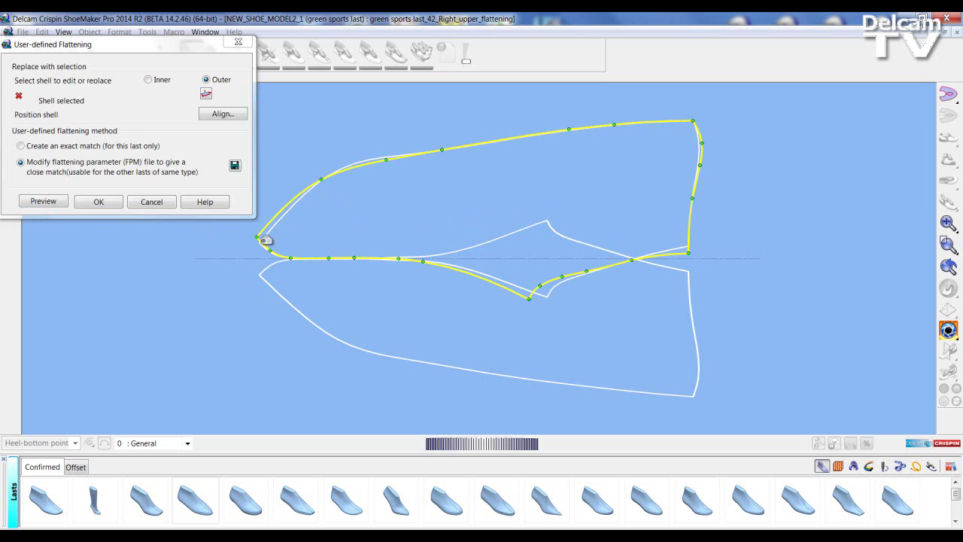
{"action": "key", "text": "Return"}
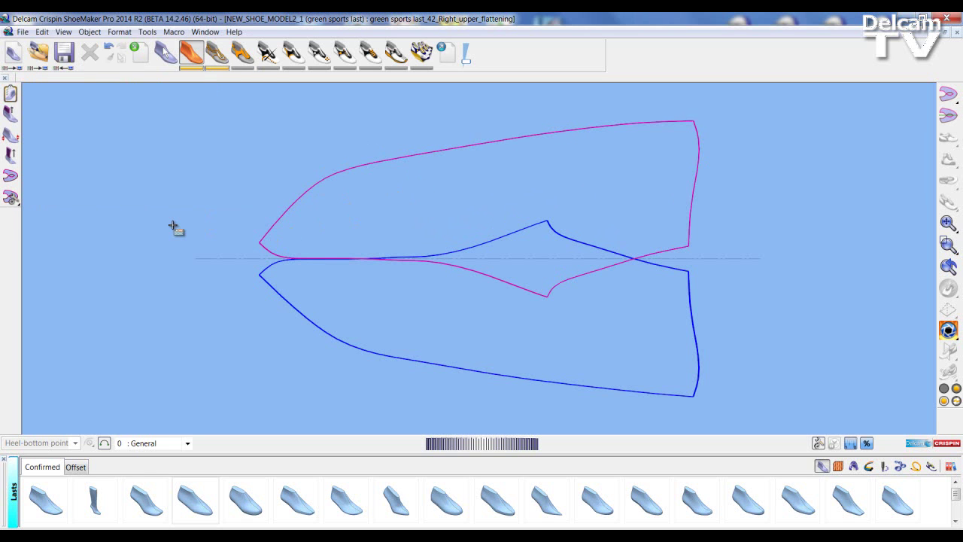